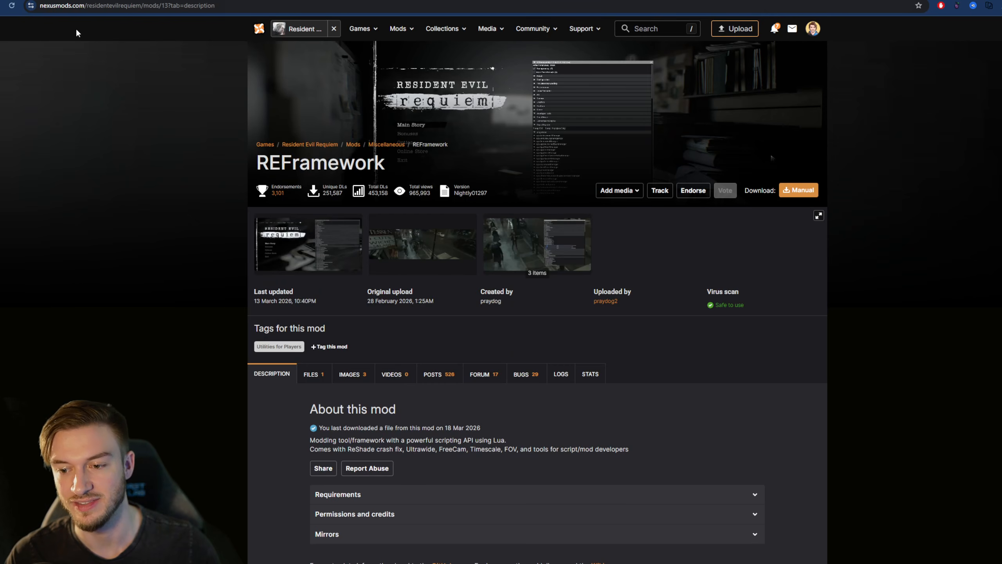
# Step: Download the REFramework mod manually and extract its zip archive in the Downloads folder
pyautogui.click(798, 190)
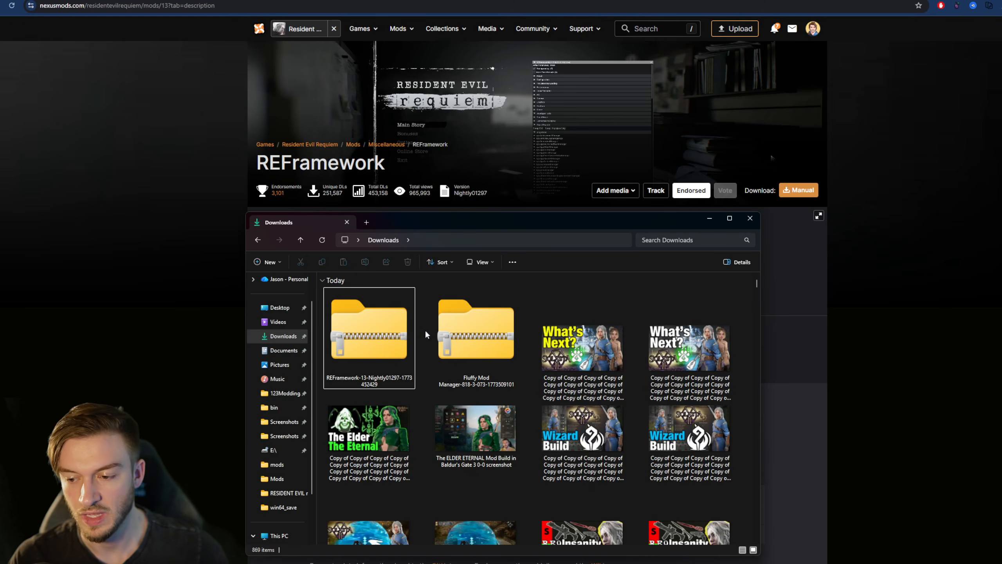
pyautogui.click(385, 335)
pyautogui.rightClick(386, 335)
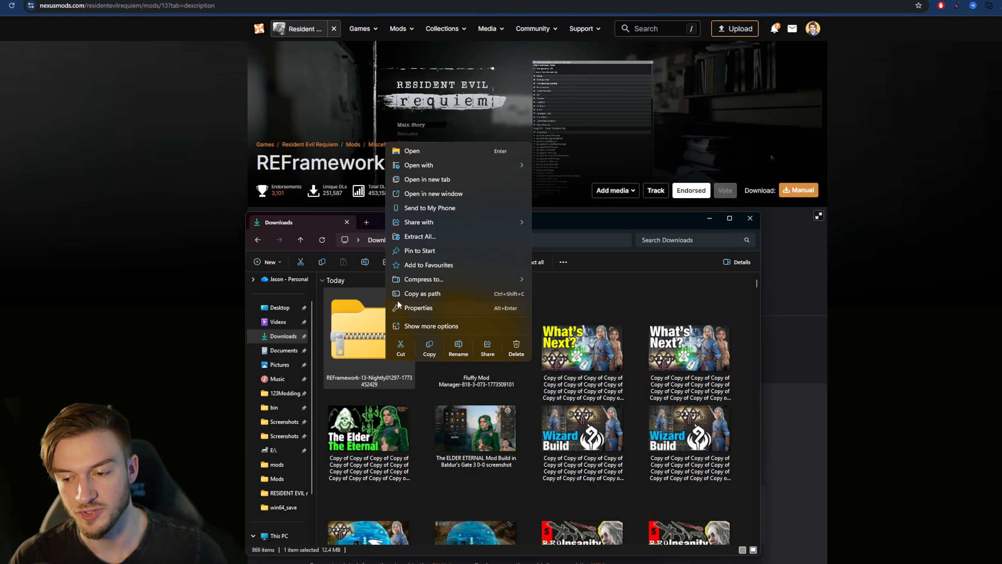
pyautogui.click(419, 238)
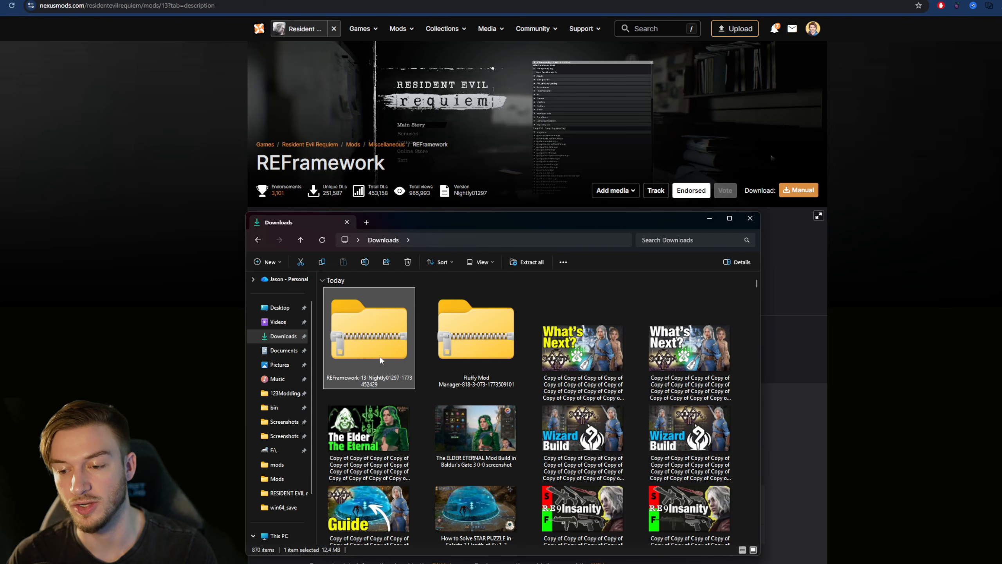
# Step: Extract the Fluffy Mod Manager zip archive into its own folder in Downloads and locate both extracted folders
pyautogui.rightClick(472, 352)
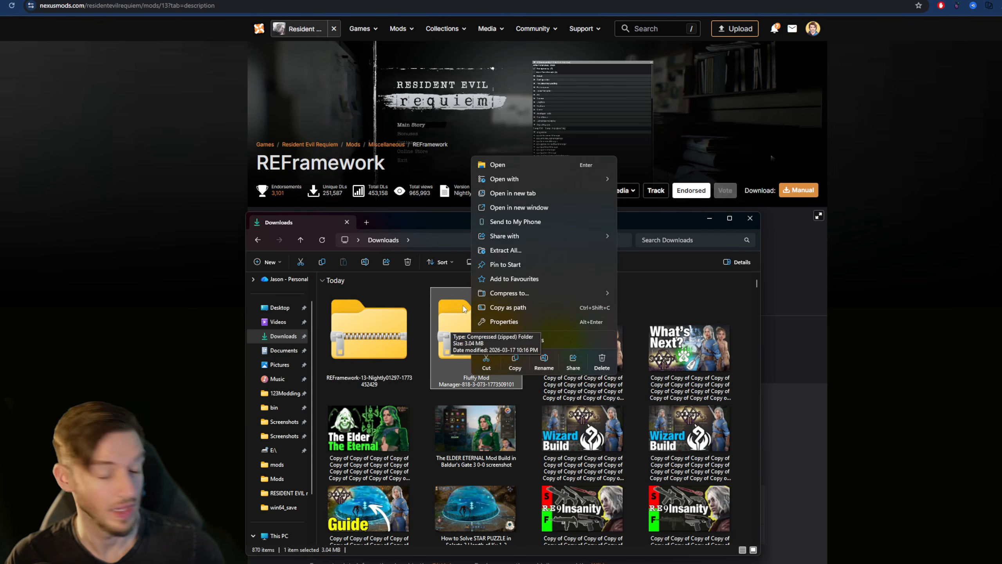
pyautogui.click(503, 251)
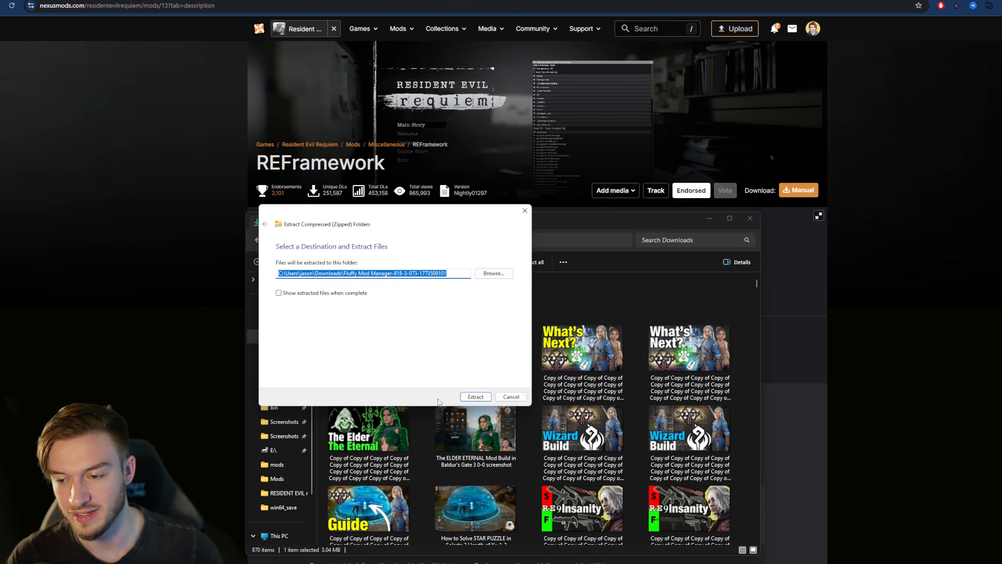
pyautogui.click(476, 399)
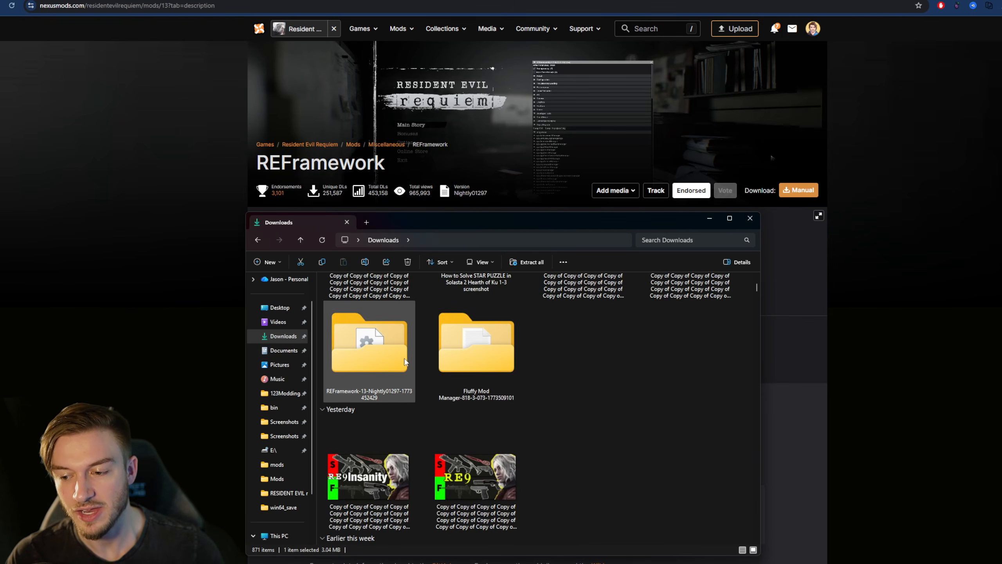
pyautogui.click(406, 361)
pyautogui.click(464, 360)
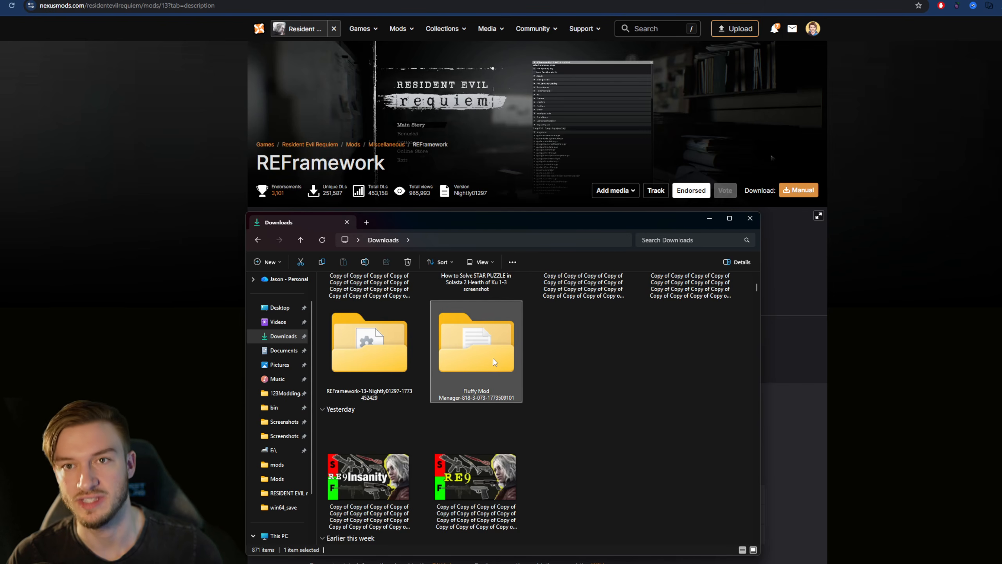
pyautogui.scroll(2, 493, 362)
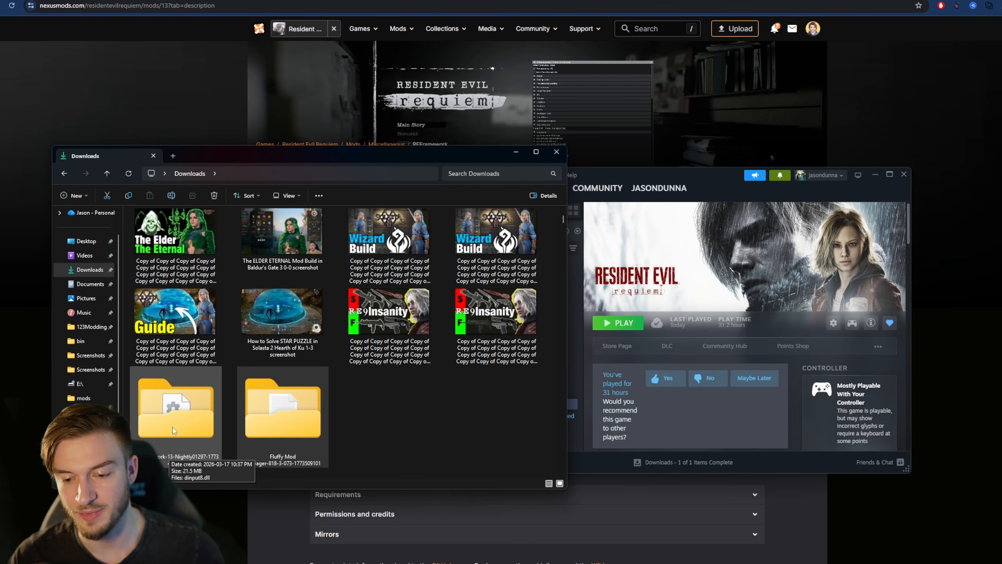
# Step: Switch to Steam and browse the local files of Resident Evil Requiem
pyautogui.click(890, 174)
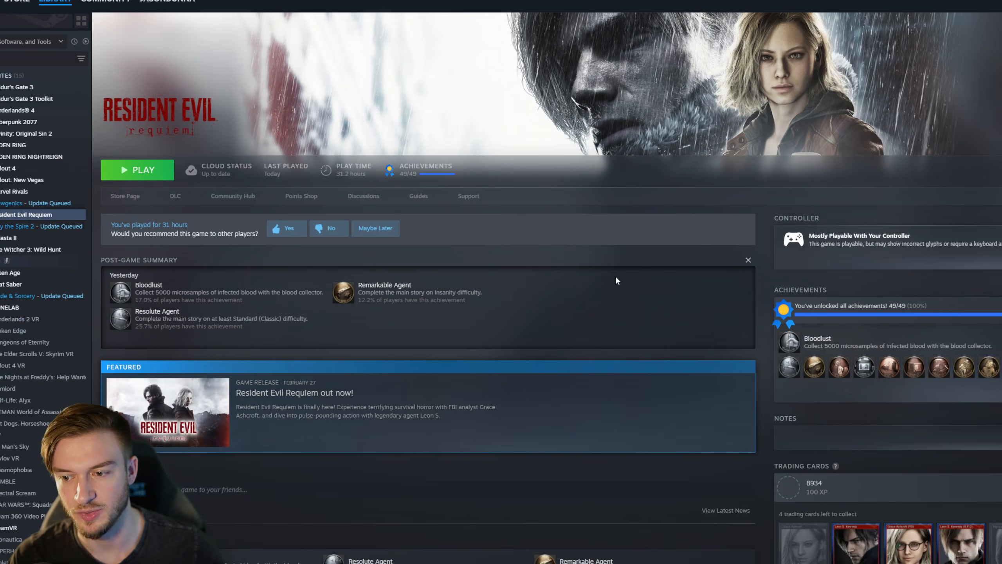
pyautogui.rightClick(42, 220)
pyautogui.moveTo(68, 272)
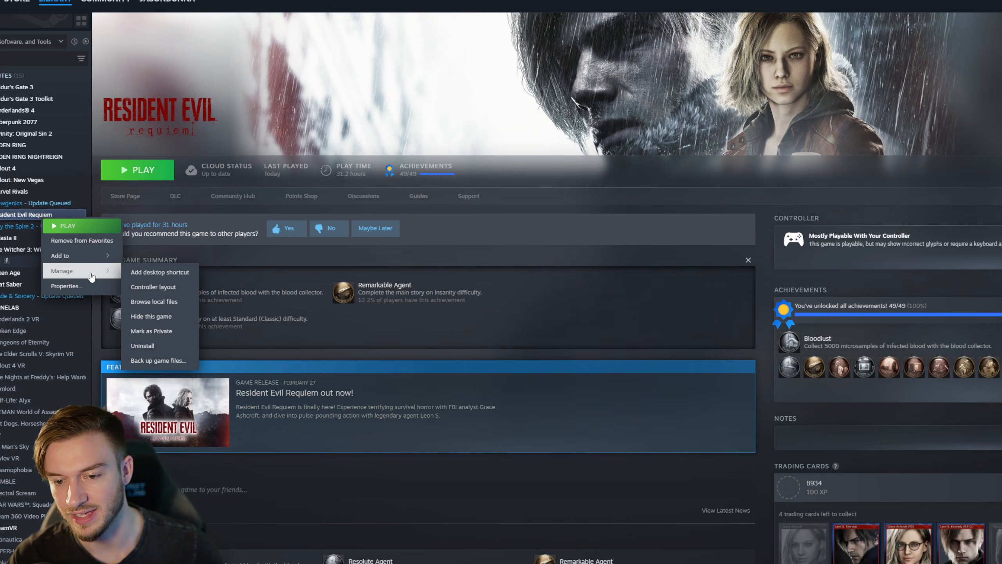
pyautogui.click(159, 307)
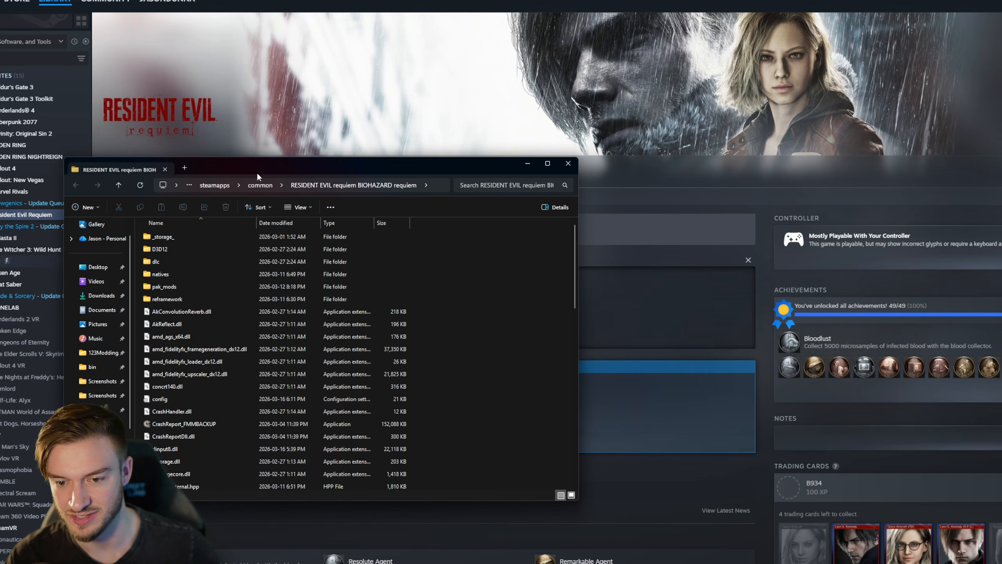
# Step: Copy dinput8.dll from the extracted REFramework folder into the RESIDENT EVIL requiem BIOHAZARD requiem game folder, replacing the existing file
pyautogui.moveTo(292, 169); pyautogui.dragTo(446, 156)
pyautogui.scroll(-1, 361, 308)
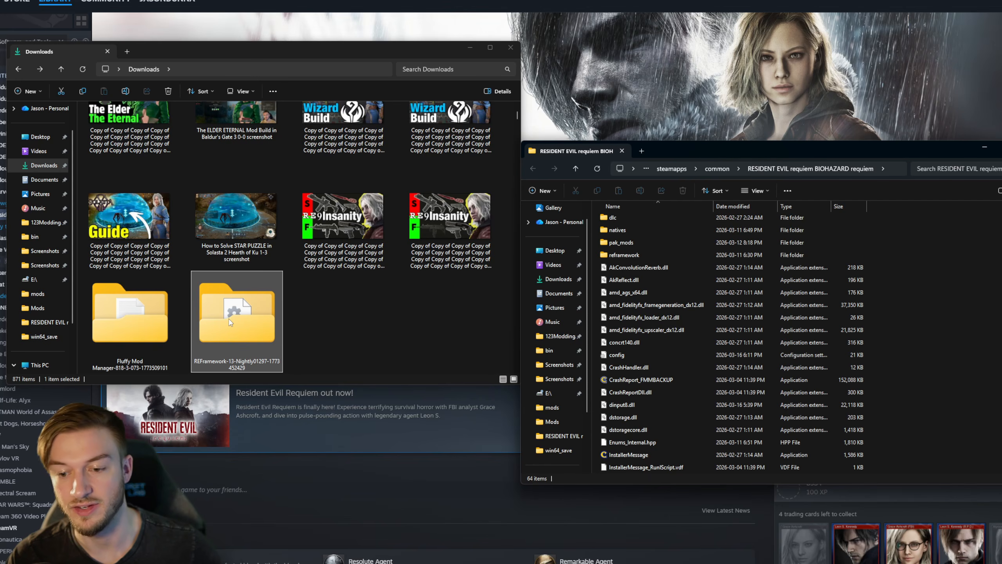
pyautogui.doubleClick(231, 321)
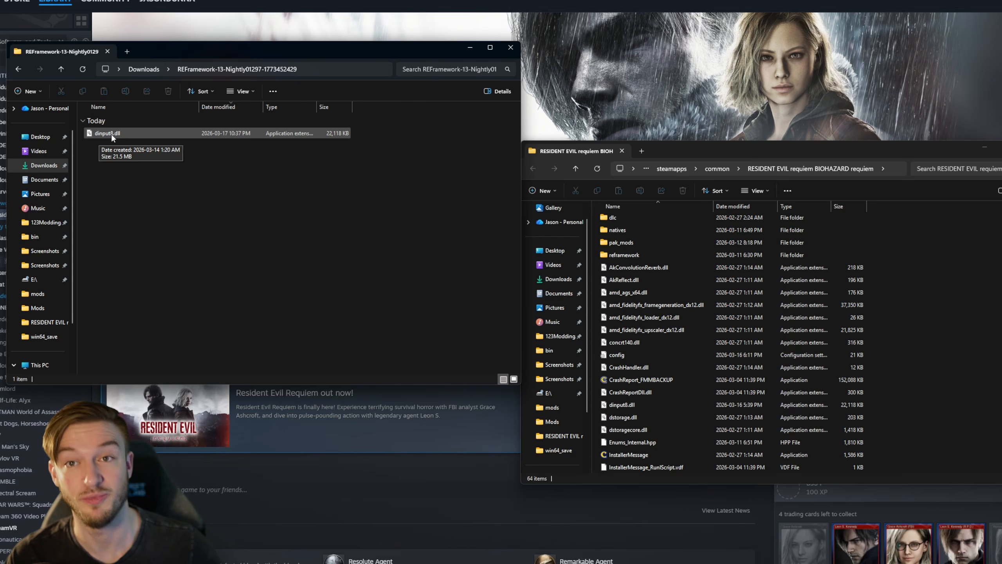
pyautogui.moveTo(111, 133); pyautogui.dragTo(667, 301)
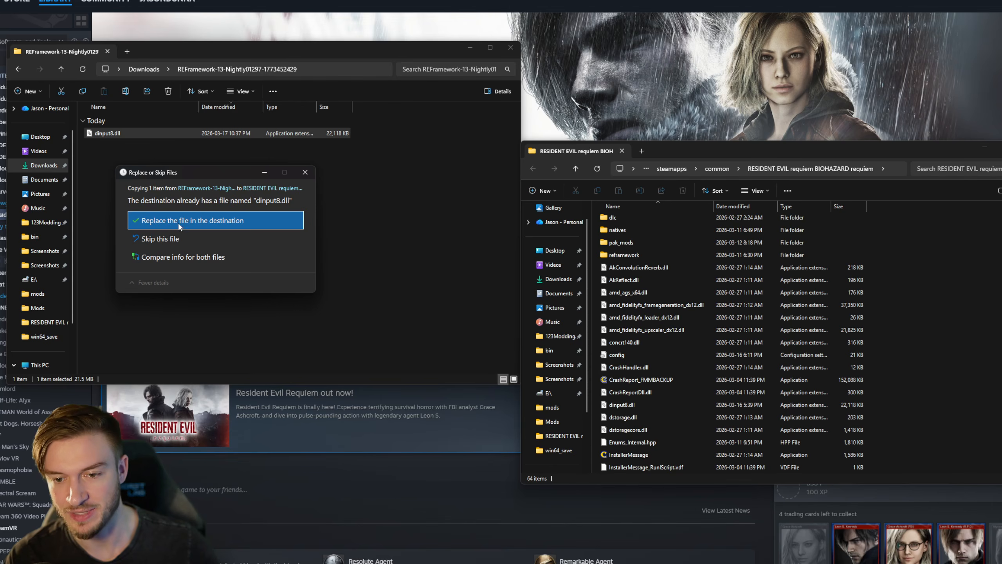
pyautogui.click(204, 224)
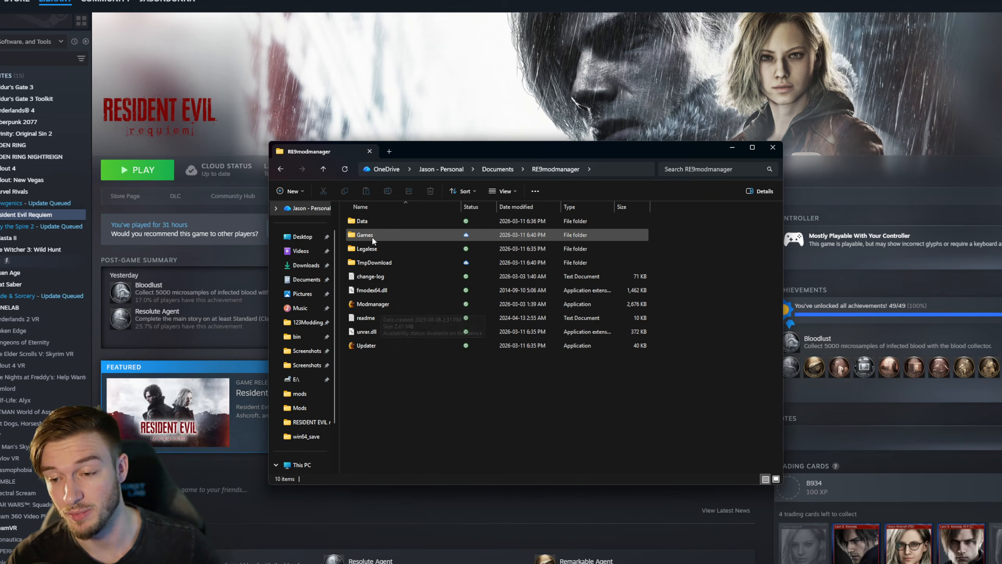
# Step: Launch Modmanager from the RE9modmanager folder and browse its list of supported games
pyautogui.click(365, 299)
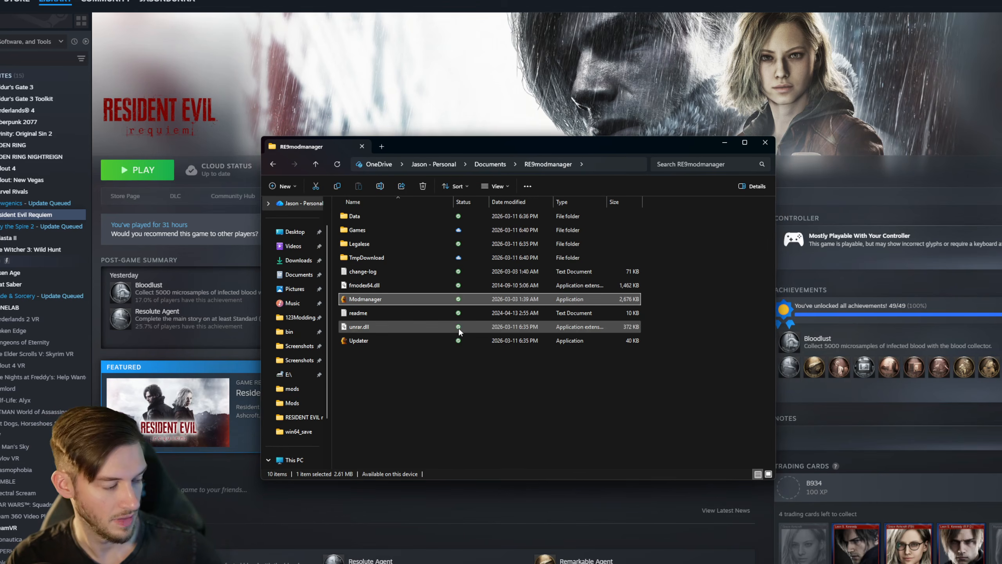
pyautogui.doubleClick(364, 299)
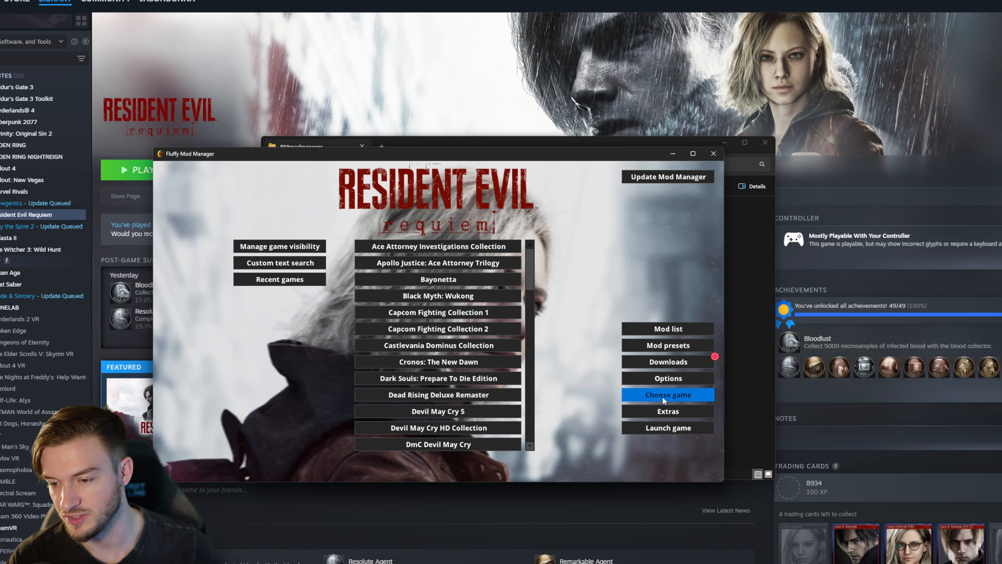
pyautogui.scroll(-1, 436, 329)
pyautogui.scroll(-4, 435, 328)
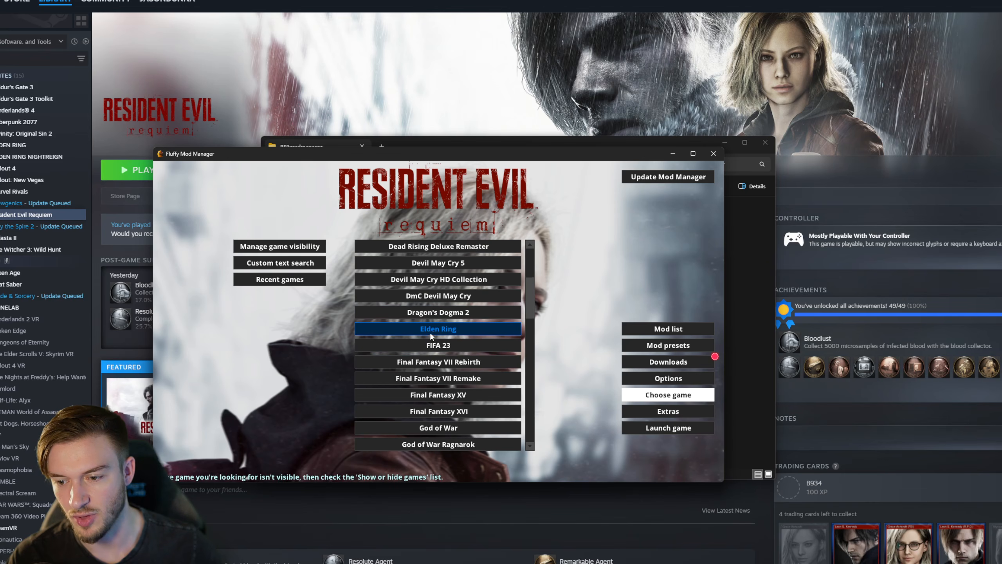
pyautogui.moveTo(529, 303); pyautogui.dragTo(529, 241)
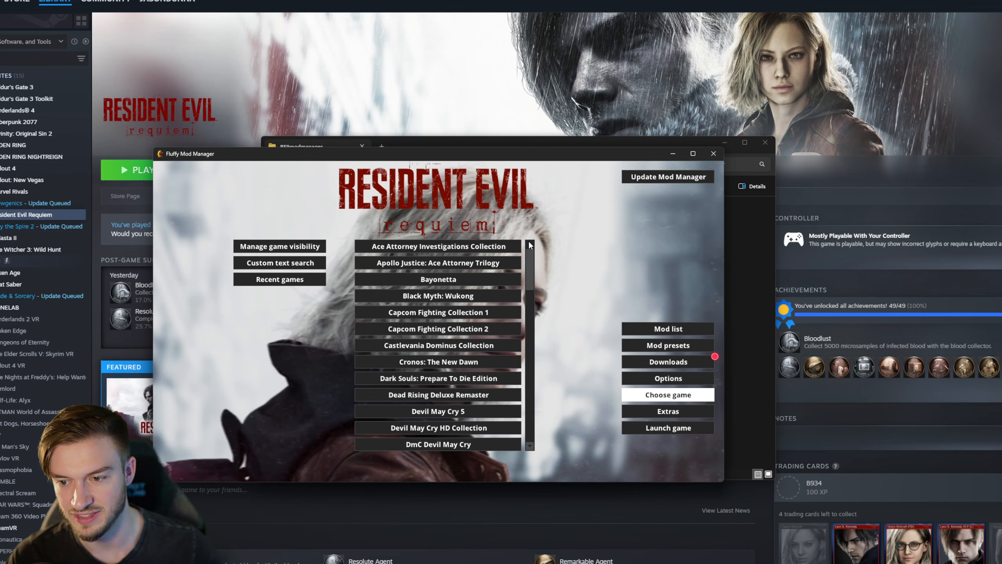
pyautogui.click(438, 312)
# Step: Search the supported games for "res" and choose Resident Evil 9 Requiem as the game to manage
pyautogui.click(260, 263)
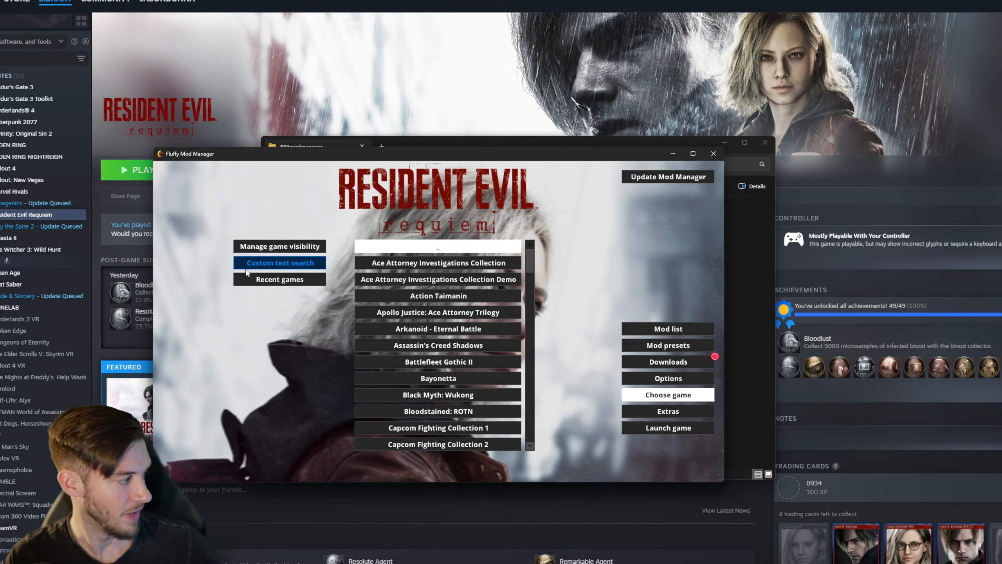
pyautogui.write('res')
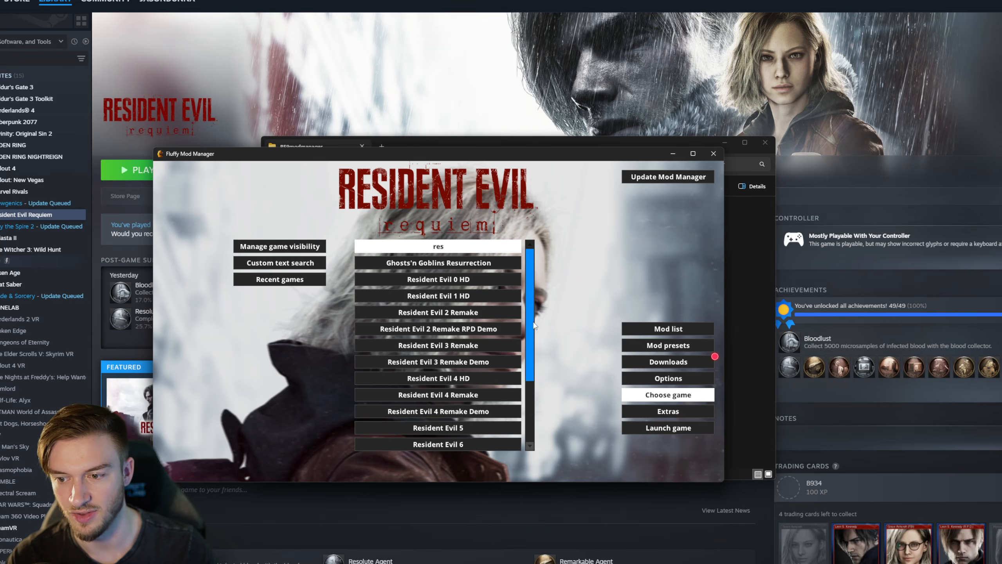
pyautogui.click(490, 319)
pyautogui.scroll(-5, 484, 324)
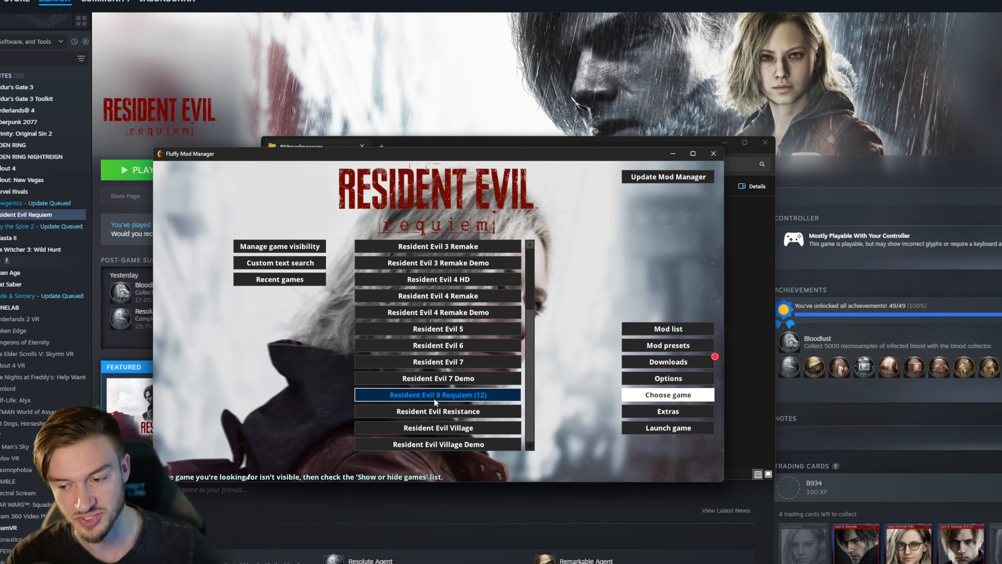
pyautogui.click(492, 398)
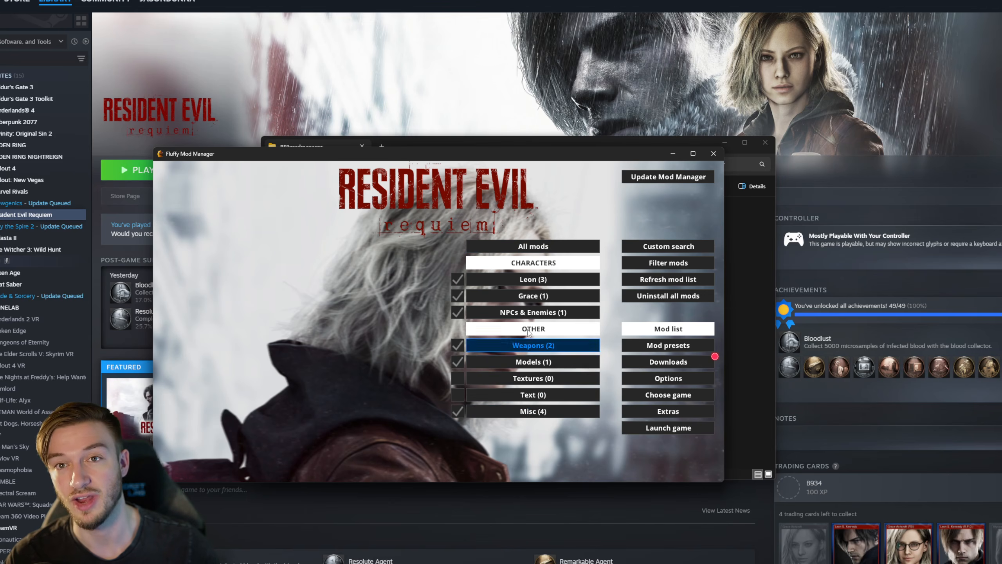
# Step: Minimize Fluffy Mod Manager and open the Games > RE9 > Mods folder inside RE9modmanager
pyautogui.click(671, 154)
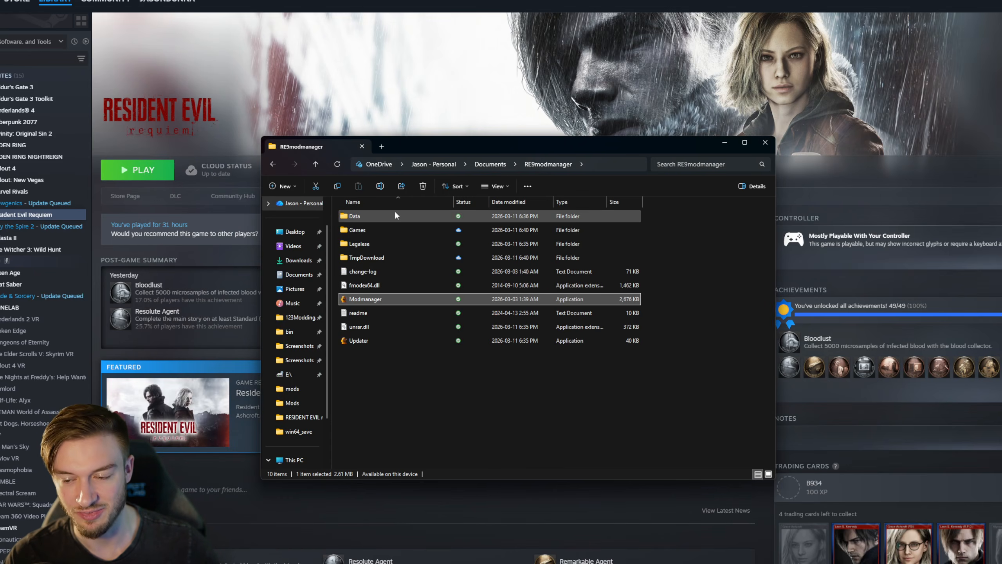
pyautogui.doubleClick(373, 229)
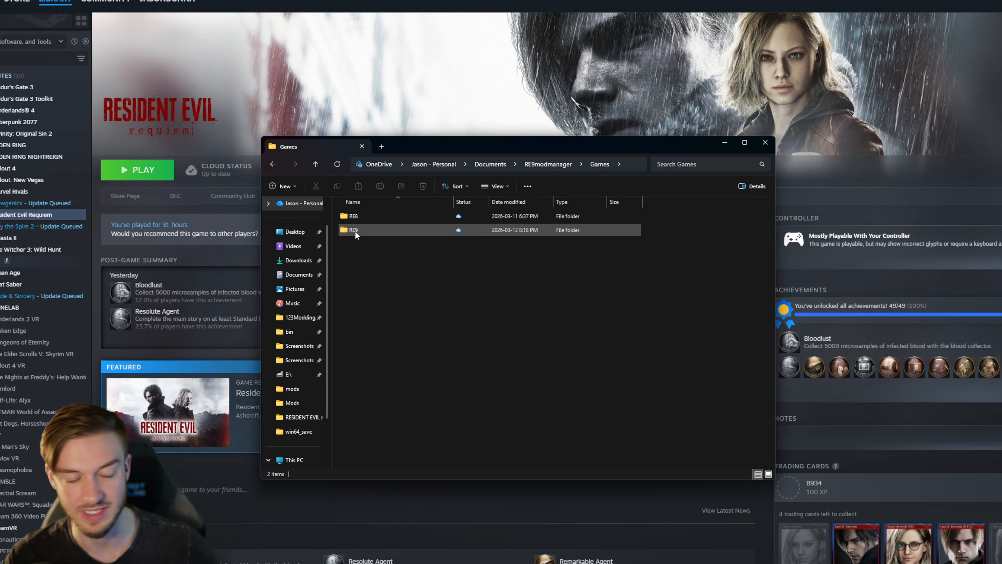
pyautogui.doubleClick(355, 231)
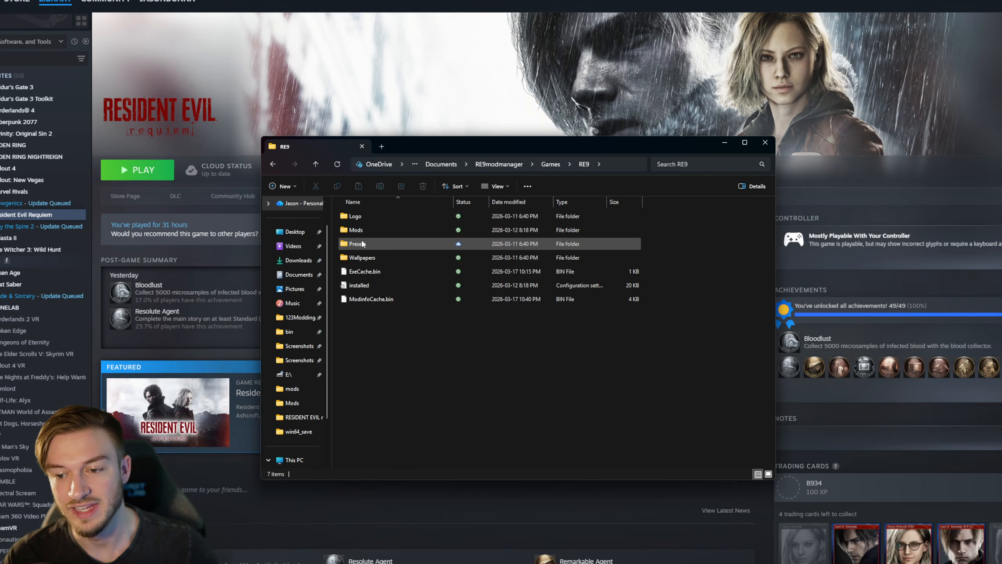
pyautogui.doubleClick(359, 231)
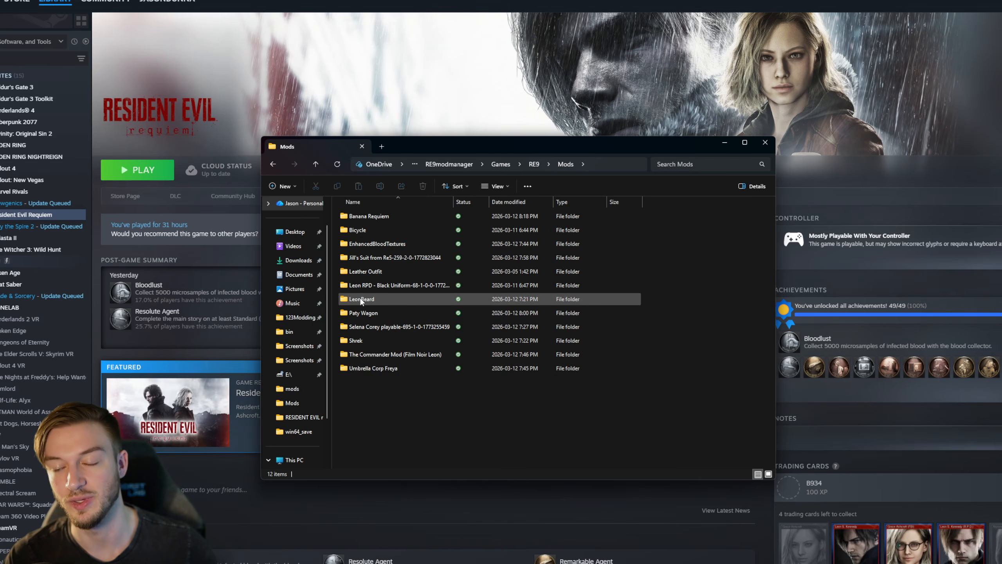
# Step: Examine the contents of the Bicycle, EnhancedBloodTextures and Jill's Suit mod folders, and return to the RE9 folder
pyautogui.doubleClick(364, 227)
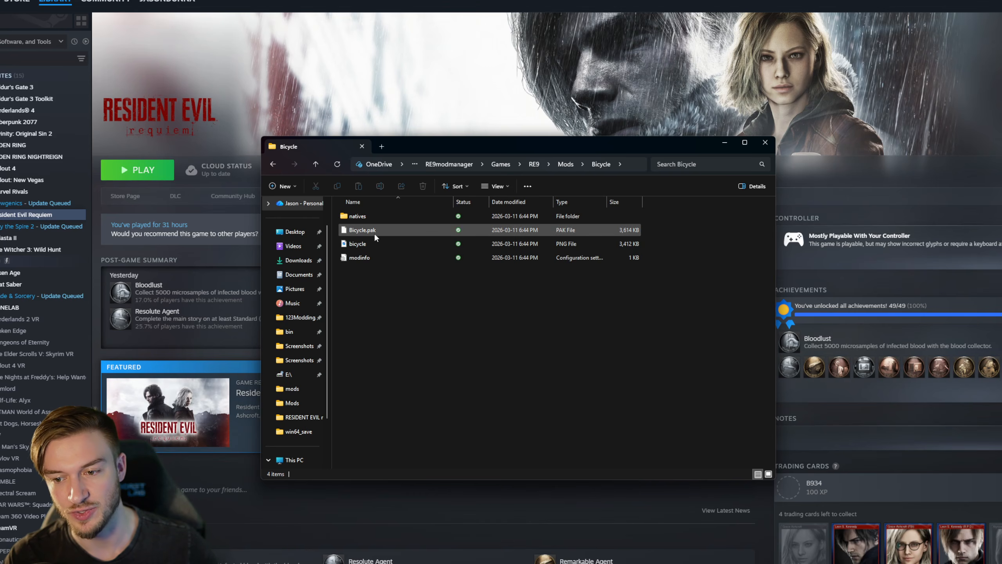
pyautogui.hotkey('alt', 'Left')
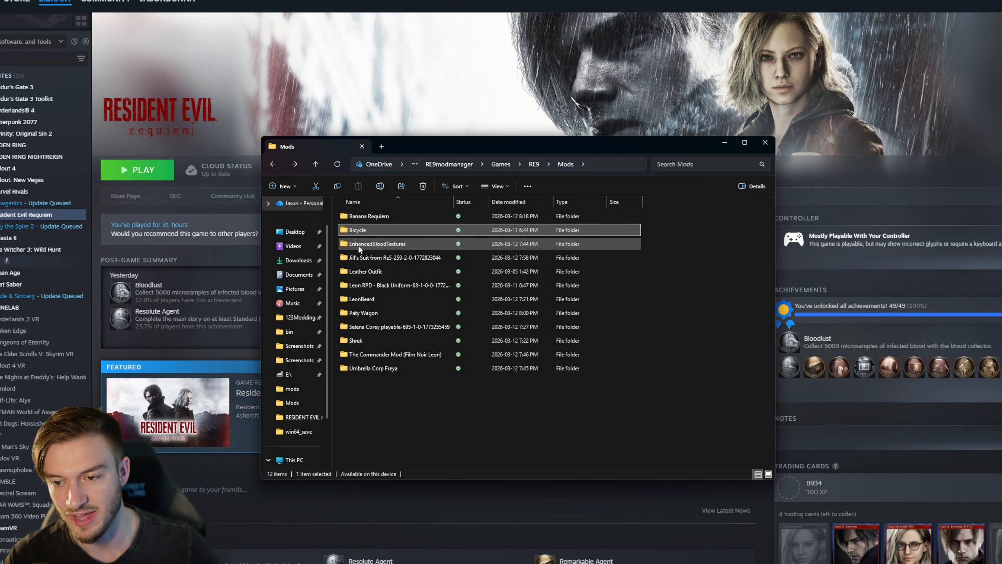
pyautogui.doubleClick(359, 243)
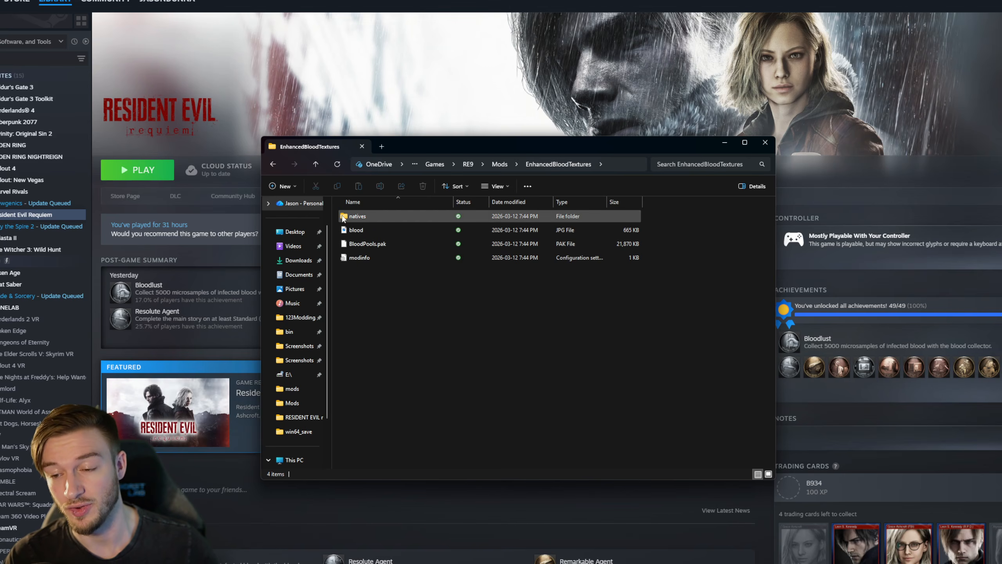
pyautogui.hotkey('alt', 'Left')
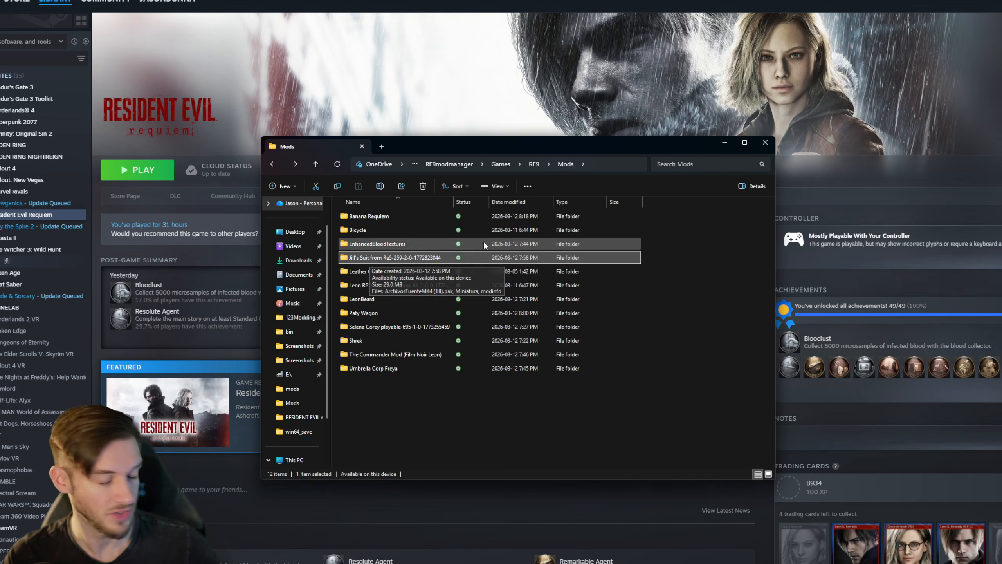
pyautogui.click(403, 259)
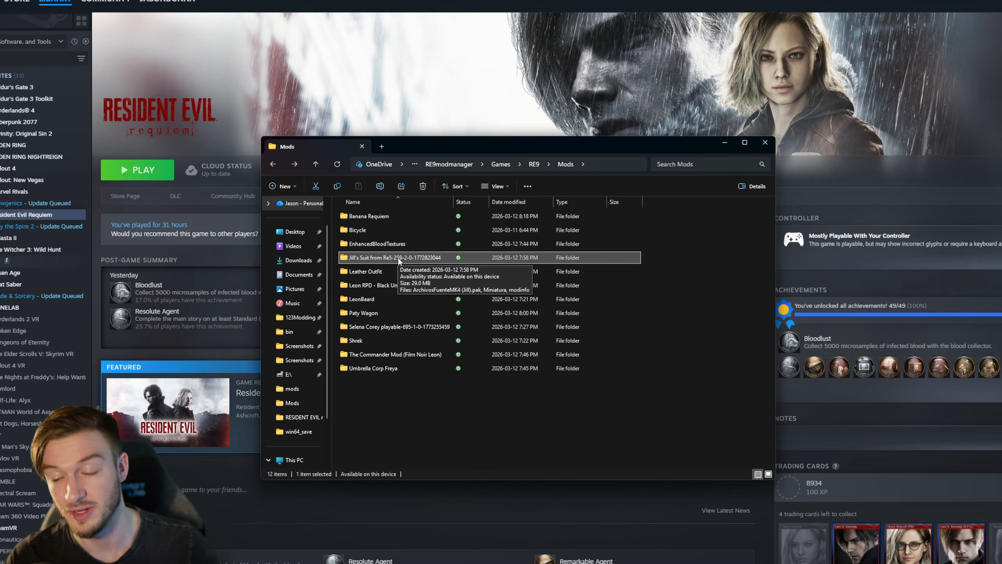
pyautogui.doubleClick(398, 259)
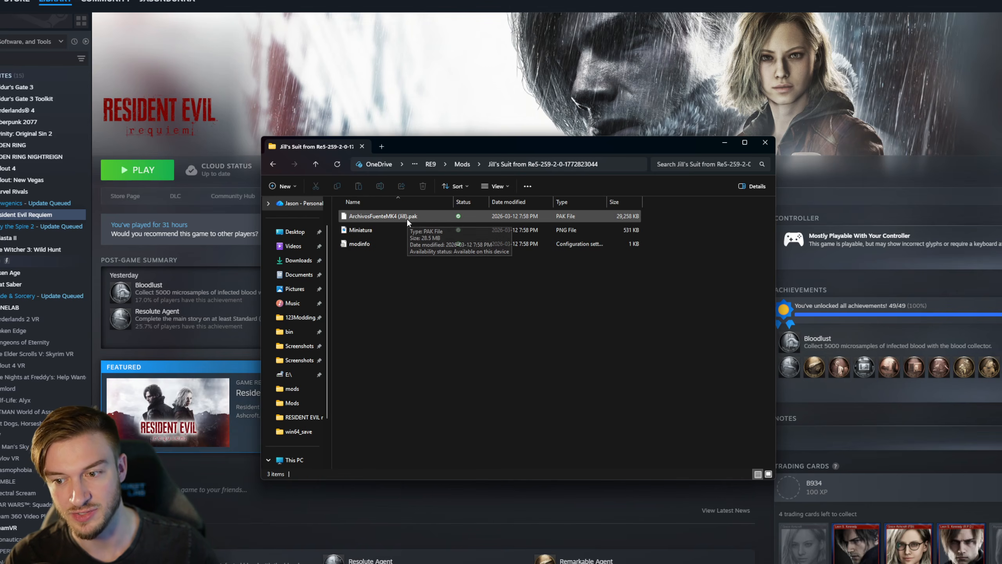
pyautogui.hotkey('alt', 'Left')
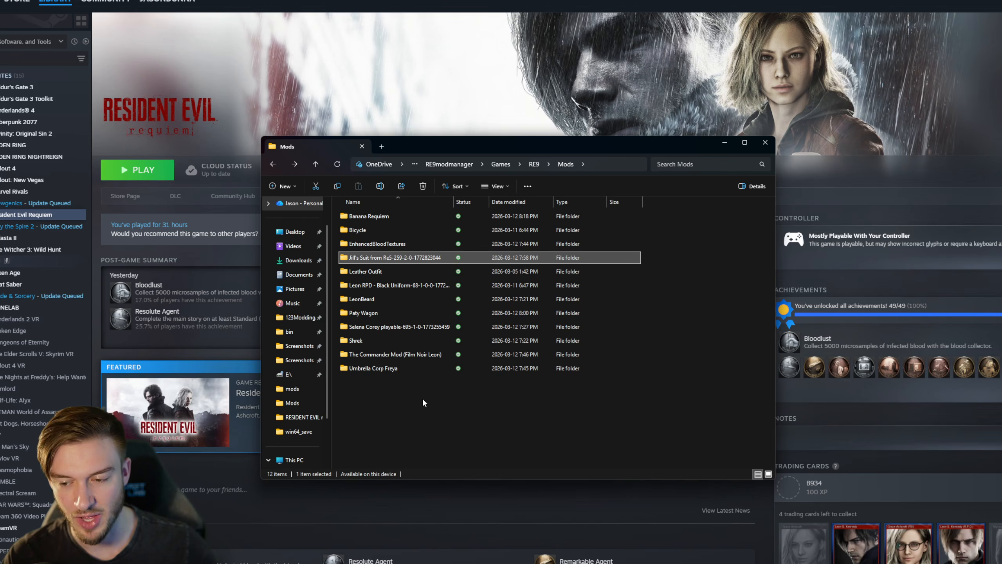
pyautogui.hotkey('alt', 'Left')
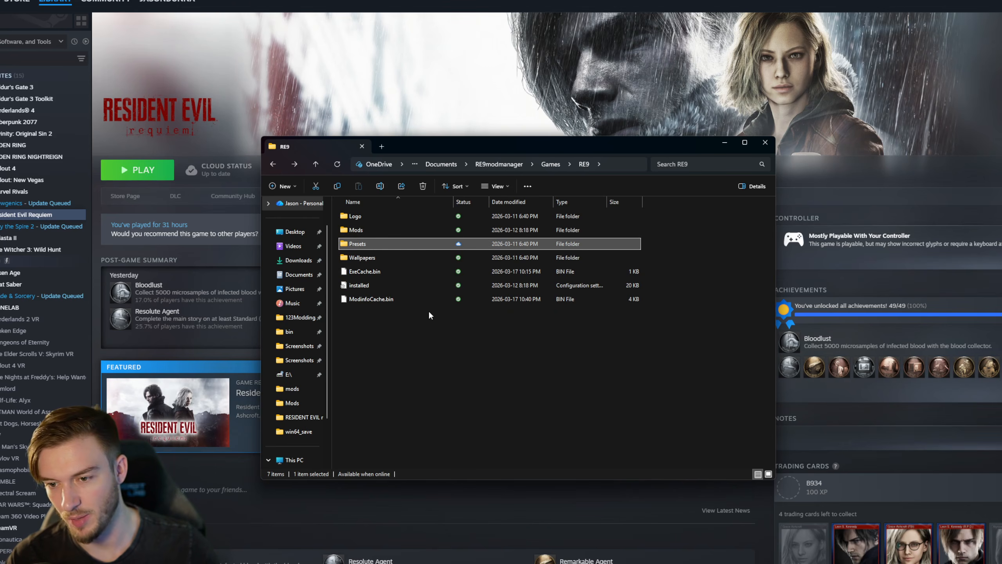
# Step: Return to the RE9modmanager folder, switch to Fluffy Mod Manager, and uninstall and reinstall Leon RPD - Black Uniform in the Leon category
pyautogui.hotkey('alt', 'Left')
pyautogui.hotkey('alt', 'Left')
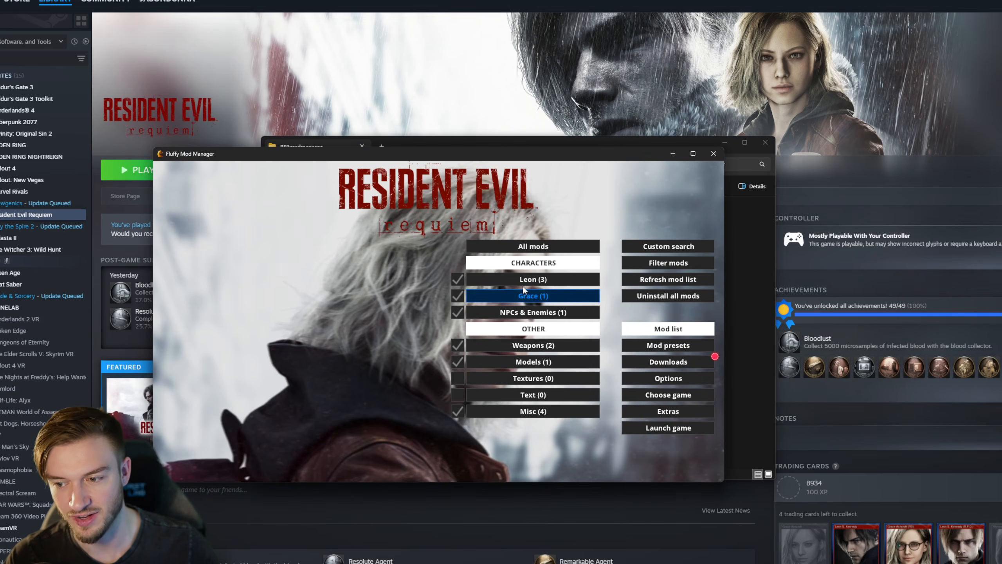
pyautogui.click(523, 285)
pyautogui.moveTo(496, 300)
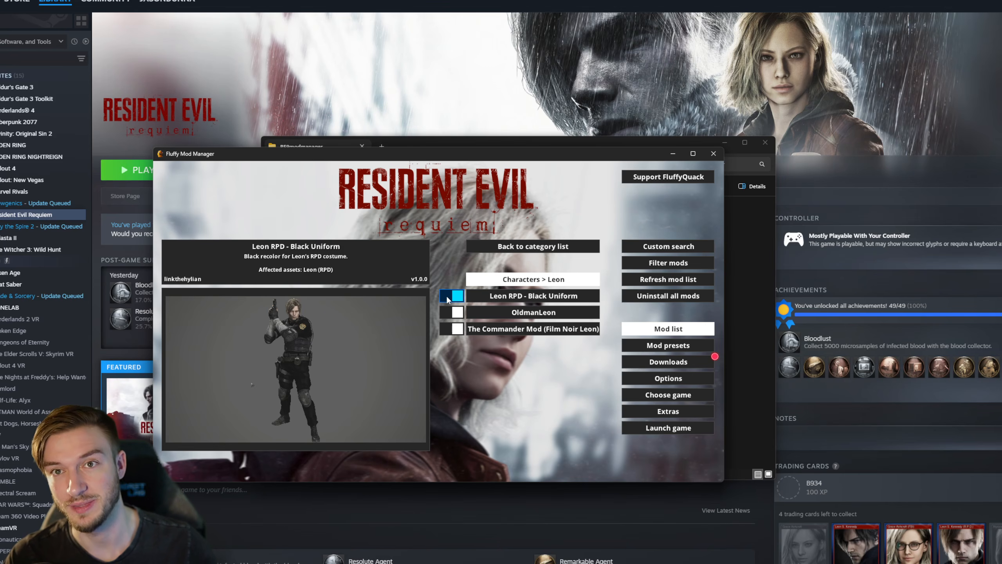
pyautogui.click(453, 300)
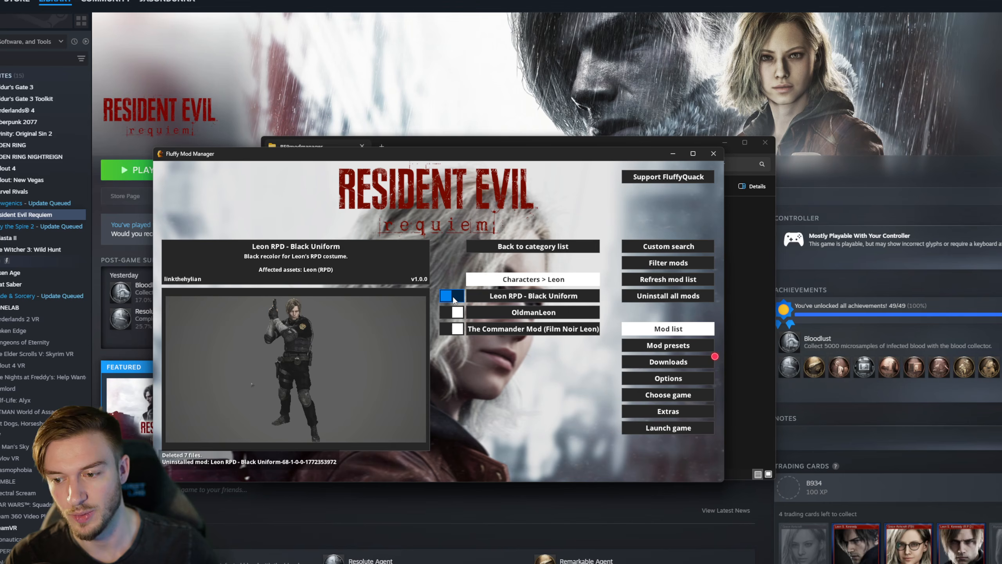
pyautogui.click(454, 299)
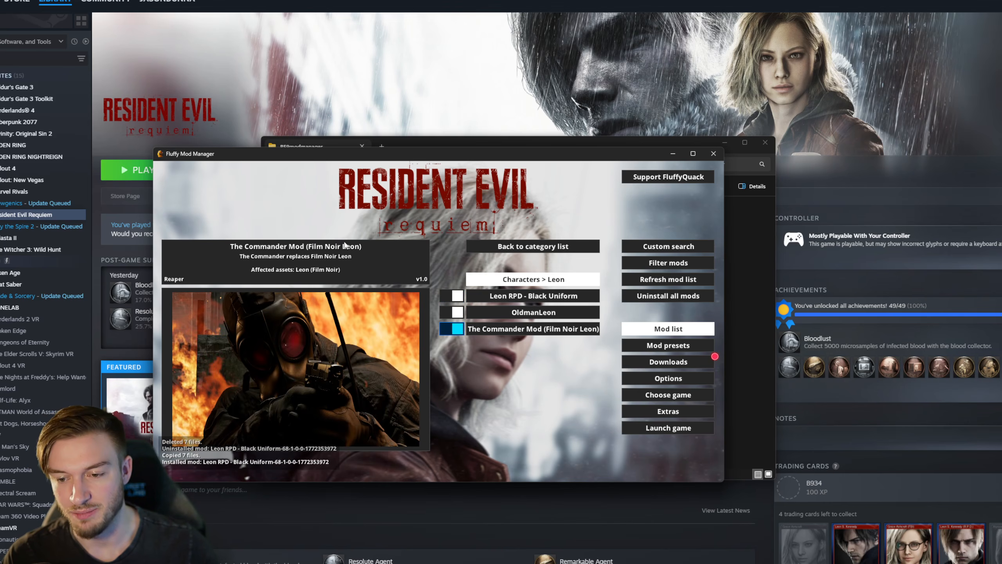
# Step: Open the Nexus Mods website for Resident Evil Requiem from Fluffy Mod Manager's download sources and confirm the browser launch
pyautogui.click(667, 361)
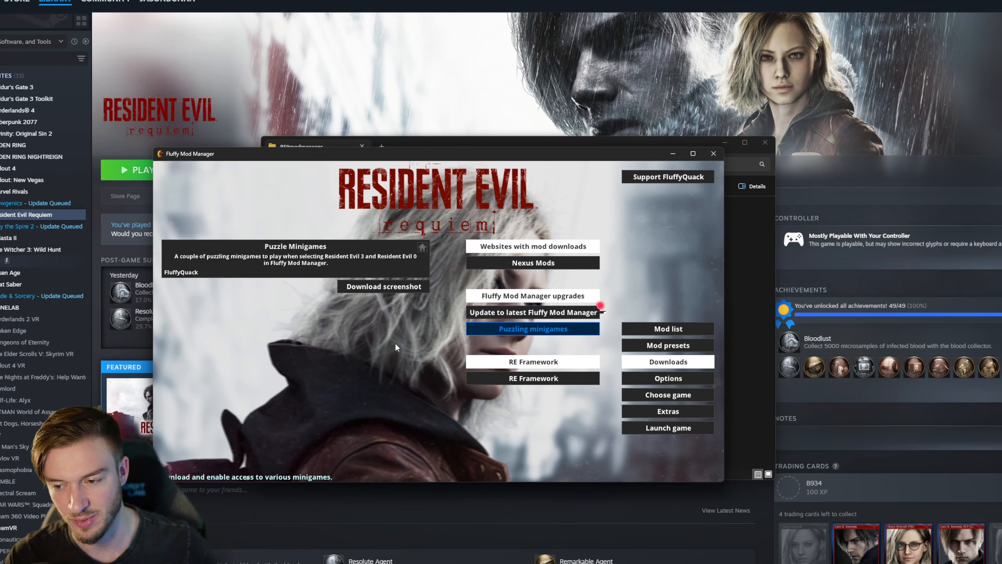
pyautogui.click(520, 268)
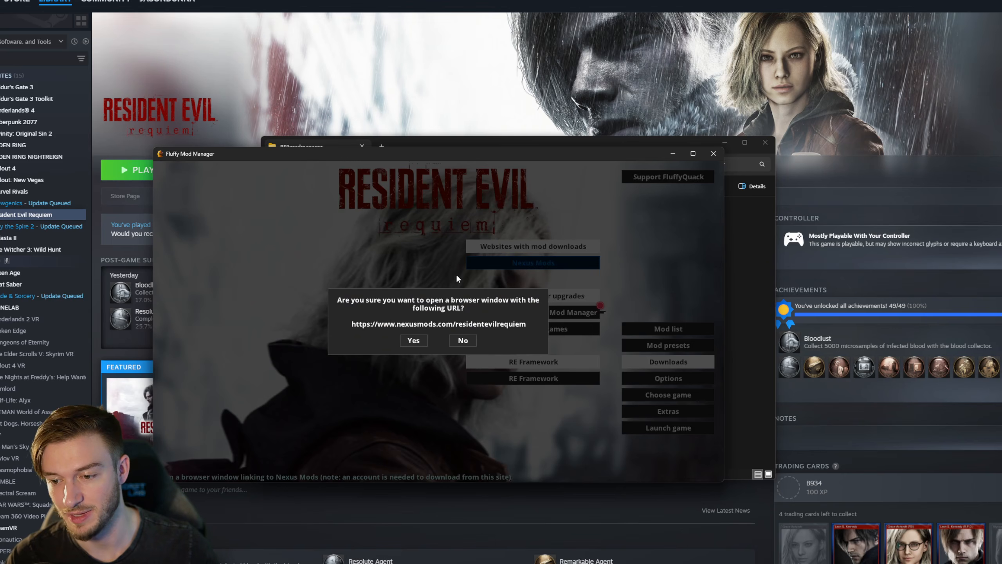
pyautogui.click(413, 341)
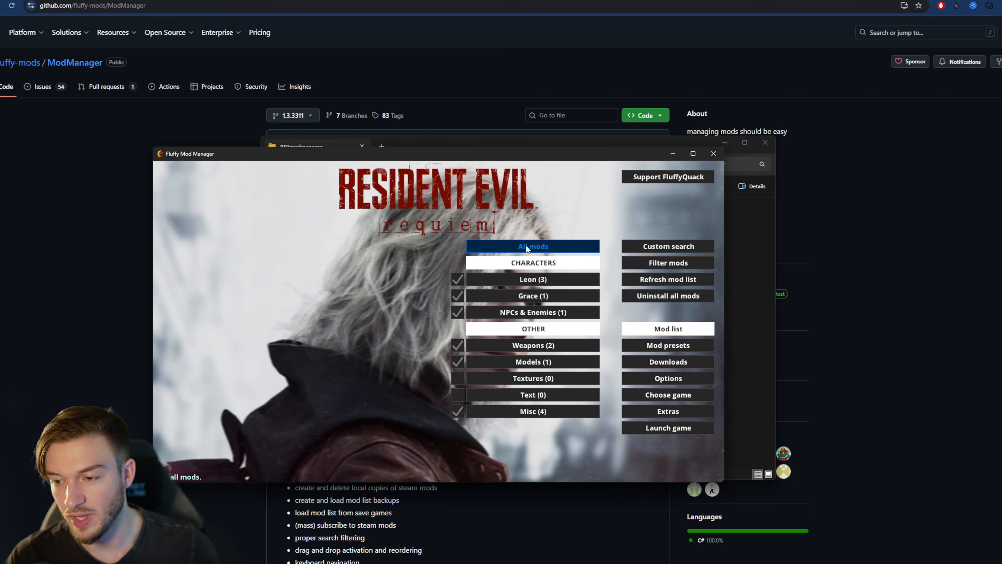
# Step: Examine the mods listed in the Grace, Leon, Weapons and Misc categories and return to the category list
pyautogui.click(482, 284)
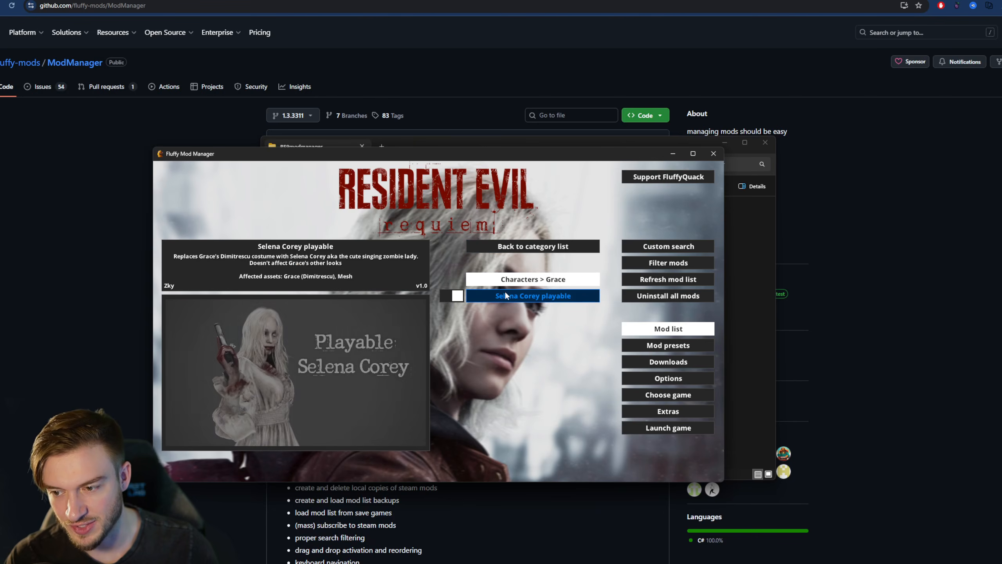
pyautogui.click(514, 246)
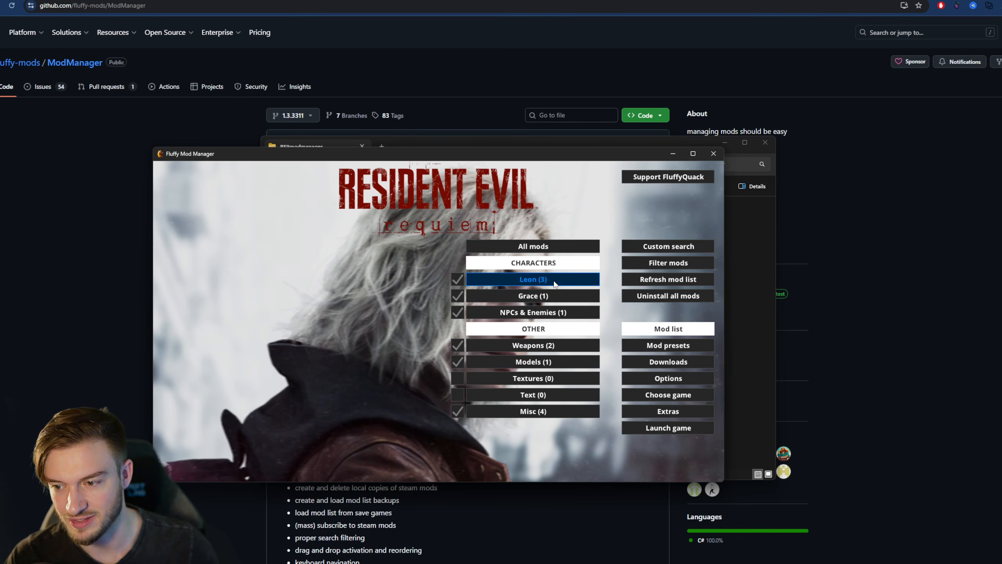
pyautogui.click(532, 279)
pyautogui.click(525, 244)
pyautogui.click(534, 349)
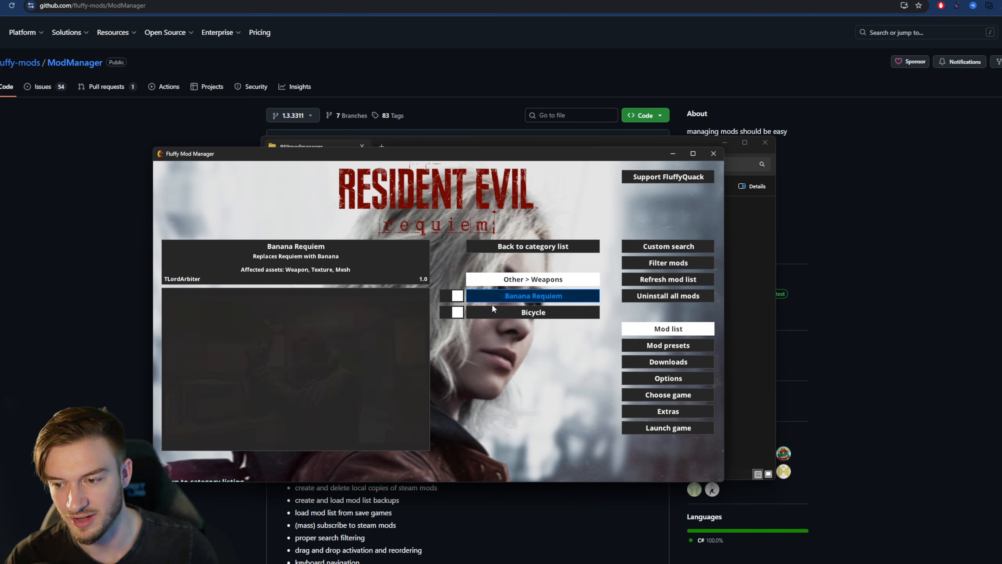
pyautogui.click(513, 311)
pyautogui.click(533, 245)
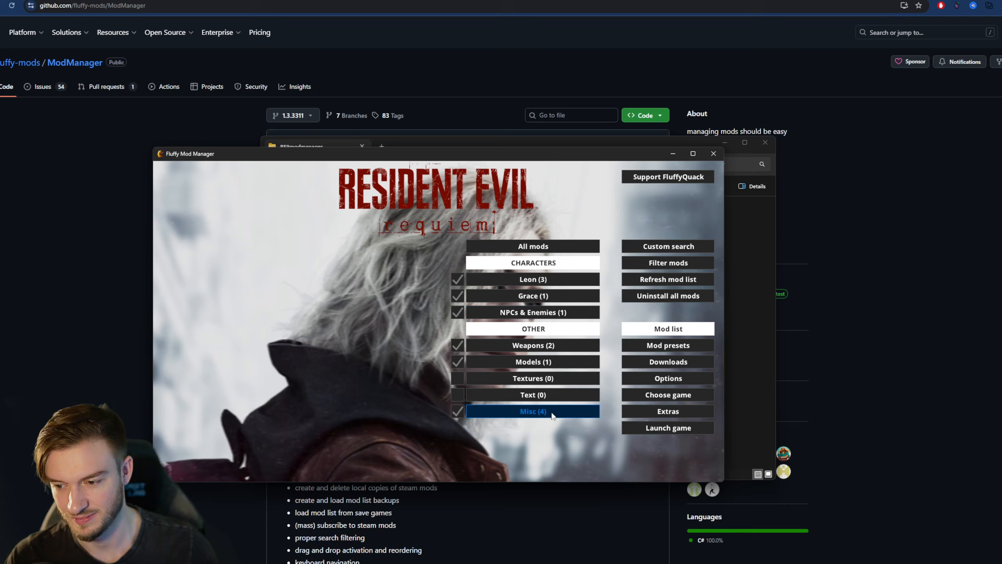
pyautogui.click(529, 397)
pyautogui.click(484, 327)
pyautogui.click(491, 342)
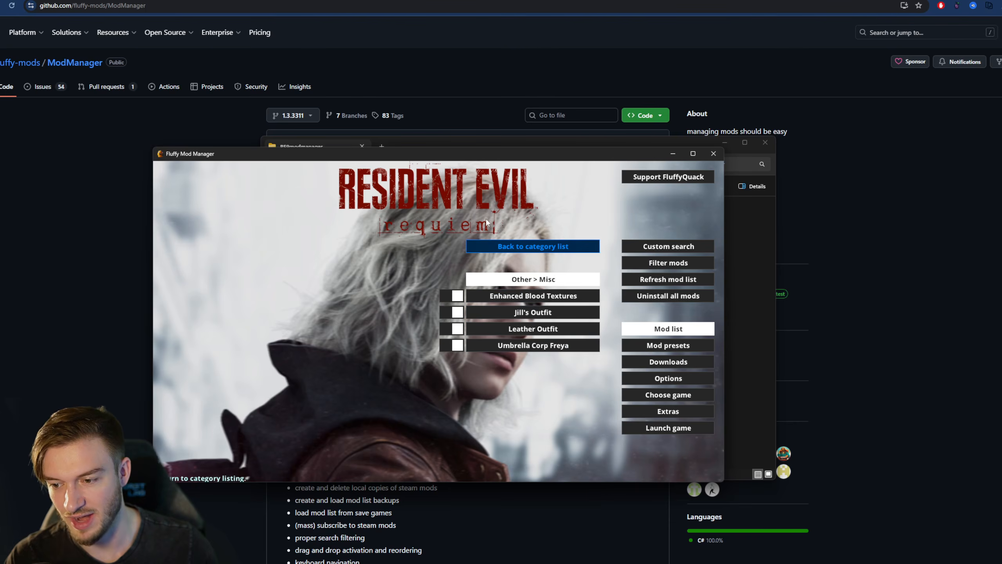
pyautogui.click(532, 246)
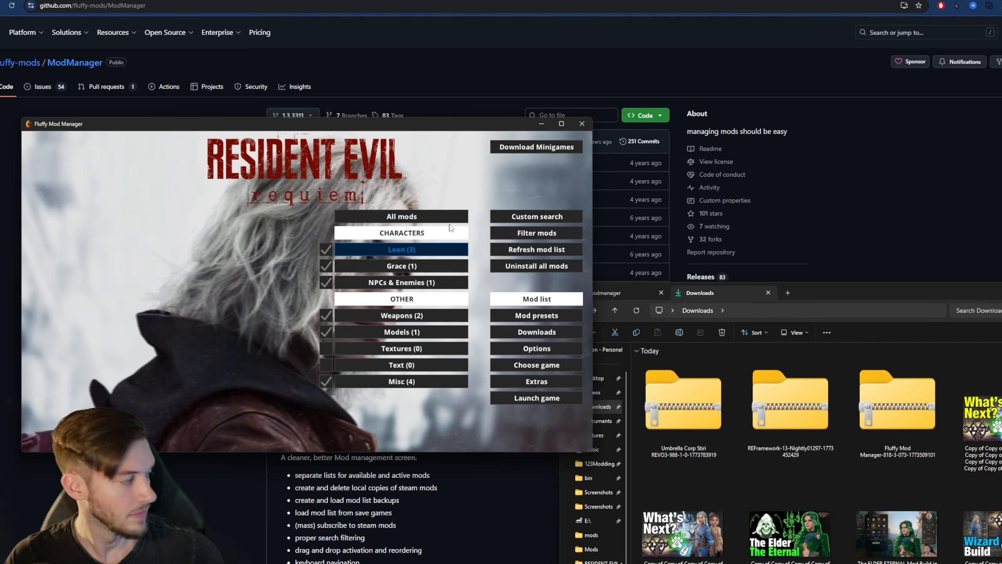
# Step: Move File Explorer beside Fluffy Mod Manager, open the extracted Umbrella Corp Stiri REVO3 download, and inspect its inner mod folder
pyautogui.moveTo(841, 292); pyautogui.dragTo(689, 178)
pyautogui.click(702, 304)
pyautogui.scroll(-9, 703, 307)
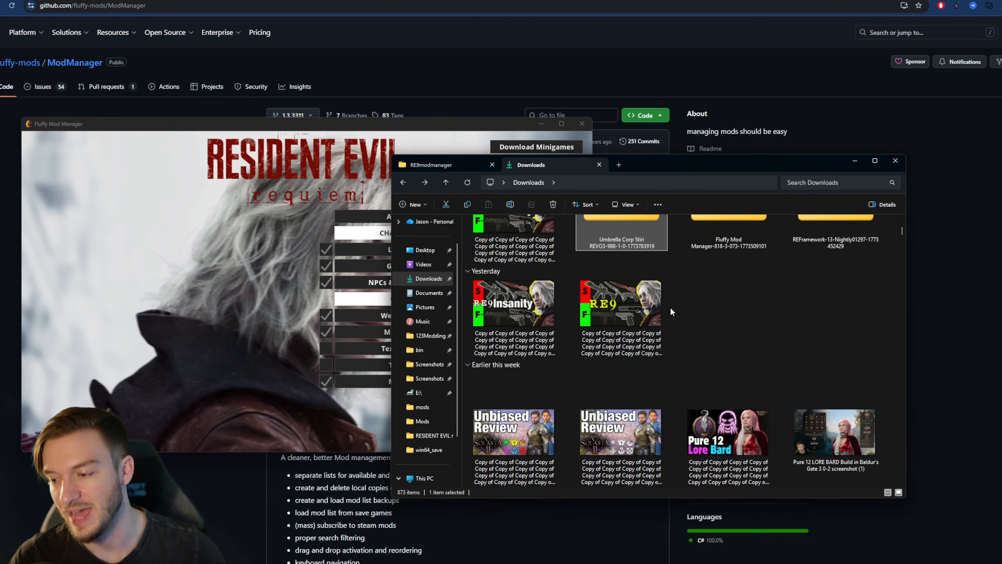
pyautogui.scroll(3, 732, 245)
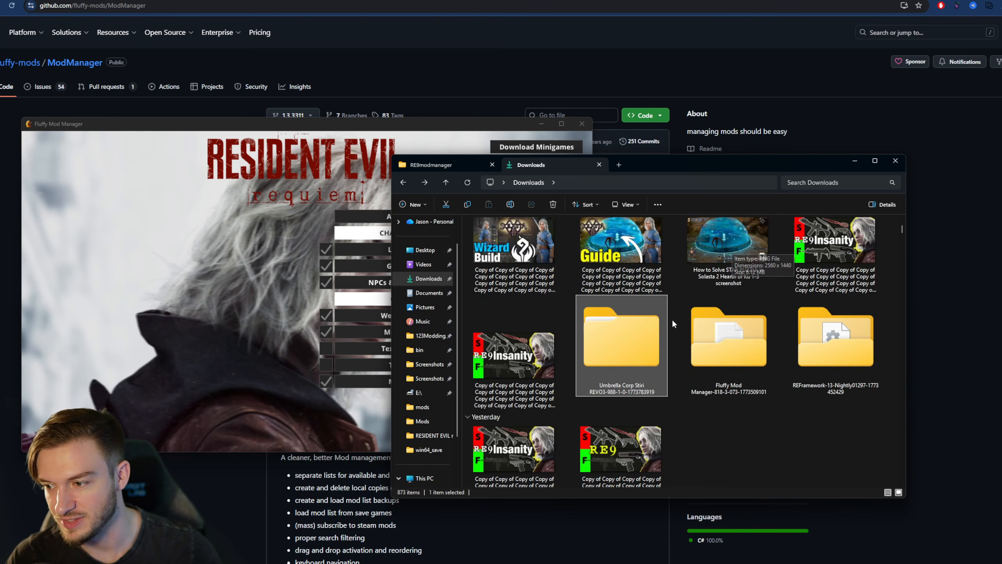
pyautogui.doubleClick(631, 347)
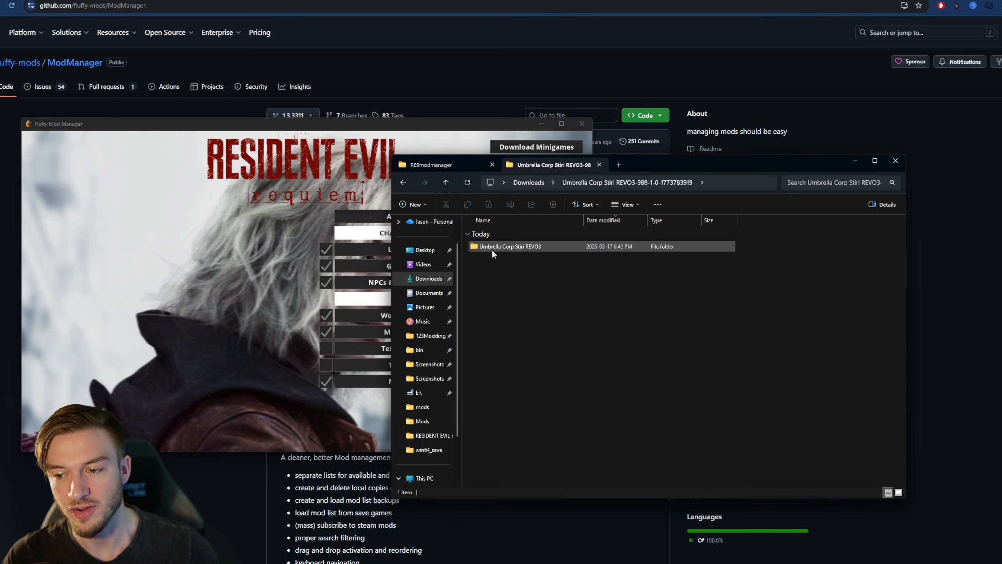
pyautogui.doubleClick(492, 249)
pyautogui.hotkey('alt', 'Left')
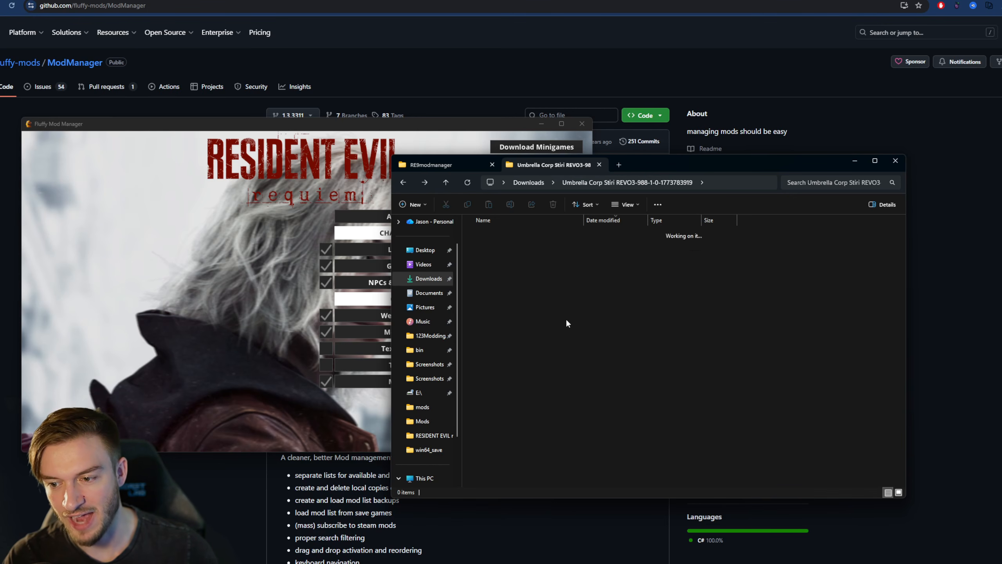
# Step: Install the inner Umbrella Corp Stiri REVO3 folder into Fluffy Mod Manager and move File Explorer clear of the mod list
pyautogui.moveTo(500, 249); pyautogui.dragTo(295, 289)
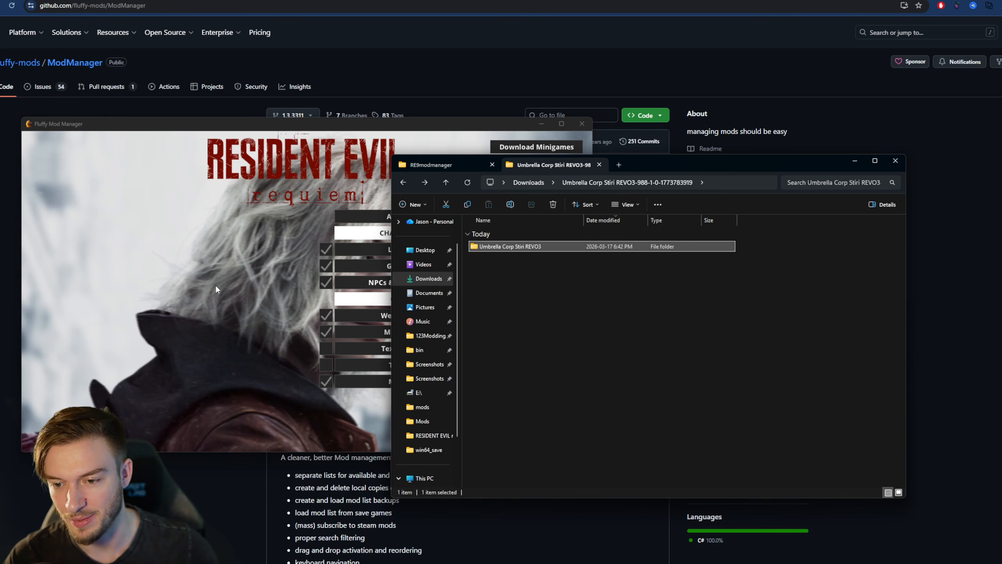
pyautogui.doubleClick(508, 247)
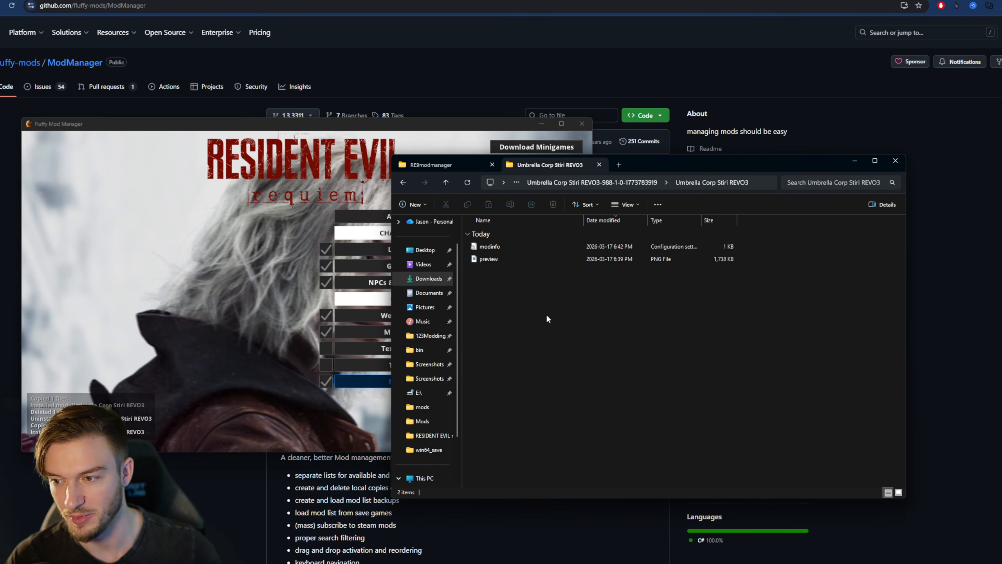
pyautogui.hotkey('alt', 'Left')
pyautogui.moveTo(655, 164); pyautogui.dragTo(865, 273)
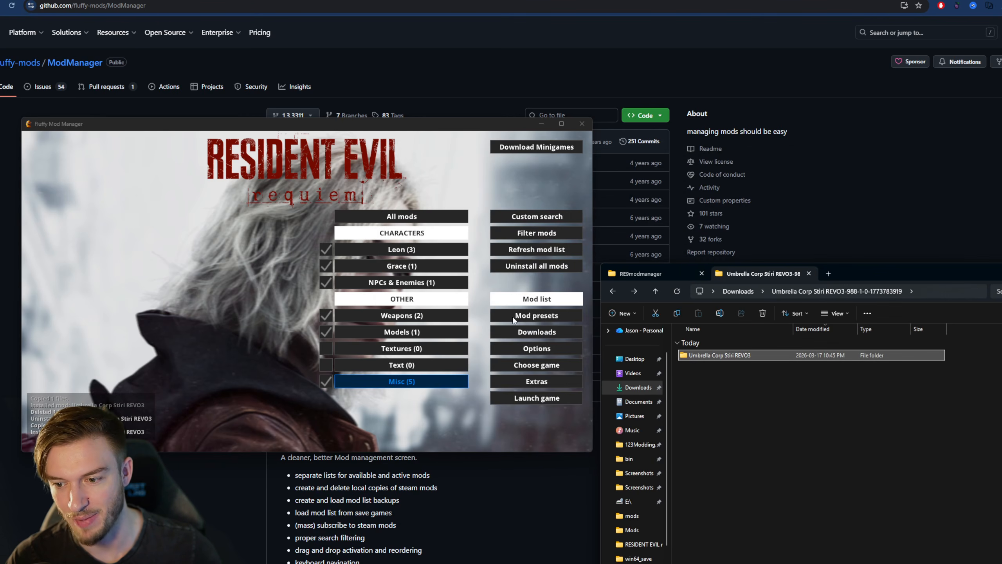
# Step: Check the Misc category for Umbrella Corp Stiri REVO3, return to the category list, and minimize File Explorer
pyautogui.click(479, 424)
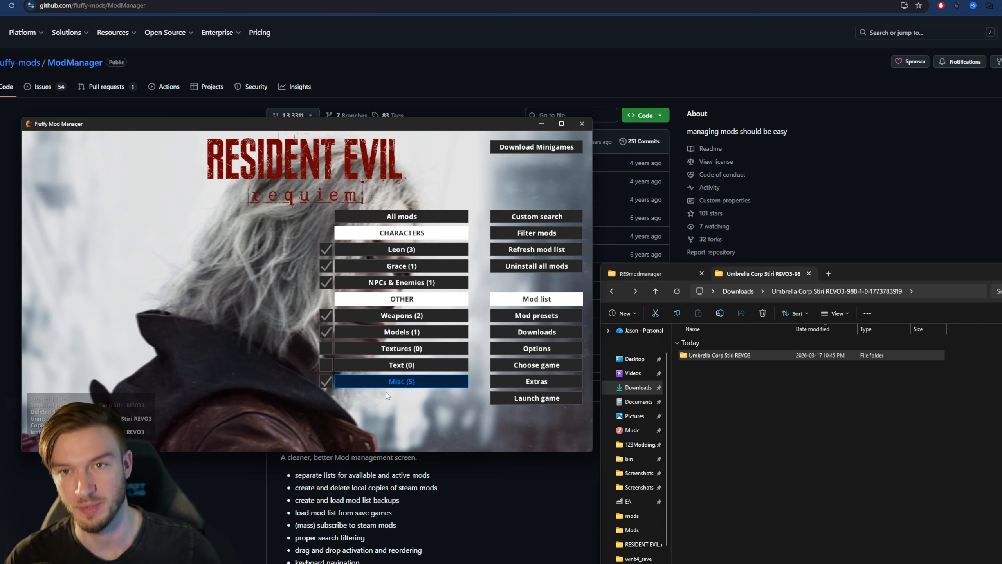
pyautogui.click(387, 381)
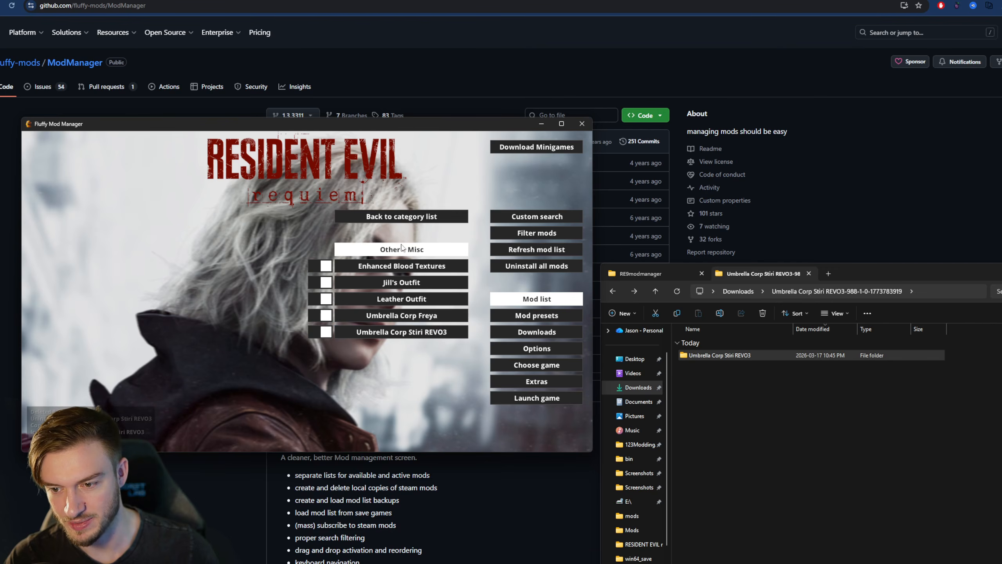
pyautogui.click(401, 217)
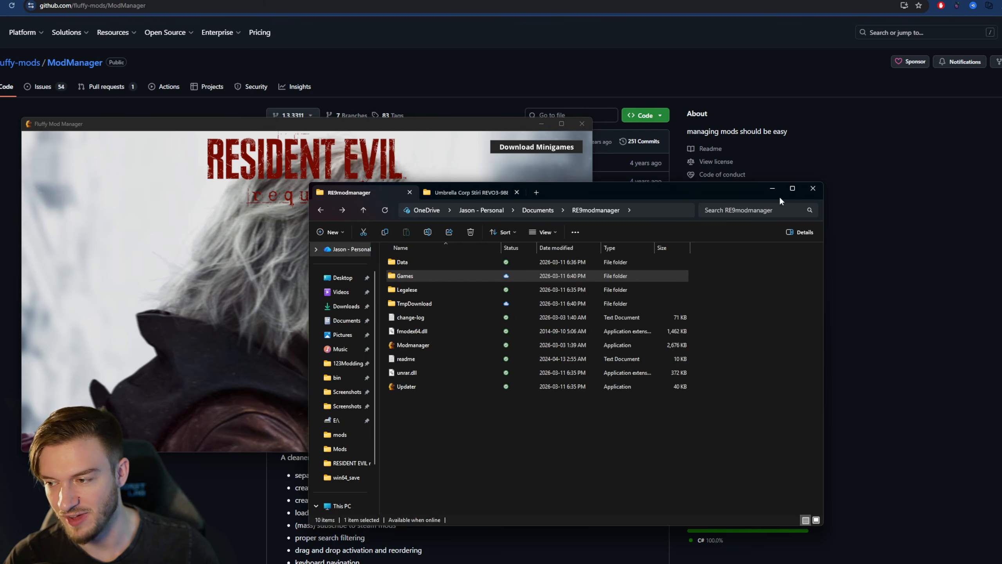
pyautogui.click(773, 189)
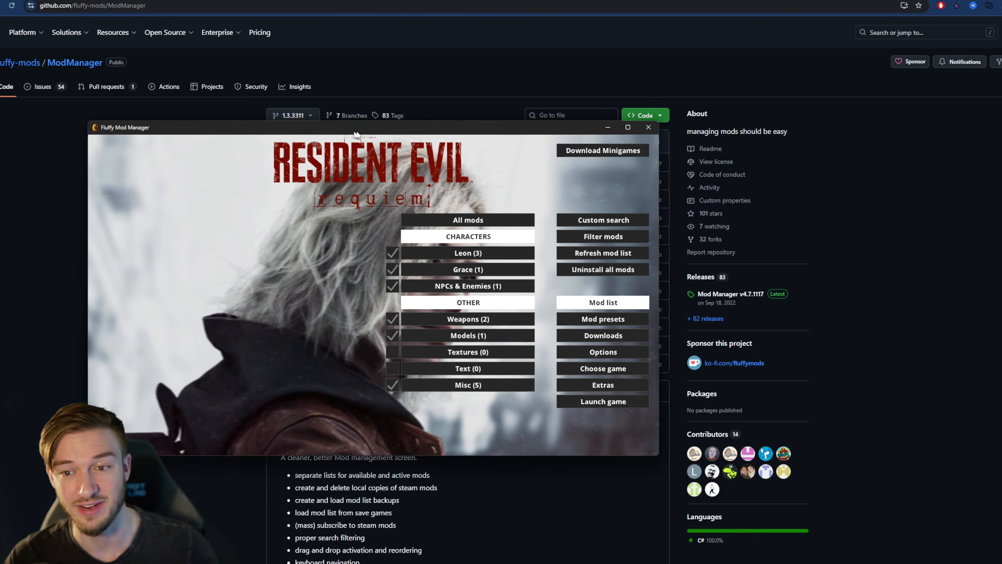
pyautogui.moveTo(288, 130); pyautogui.dragTo(460, 136)
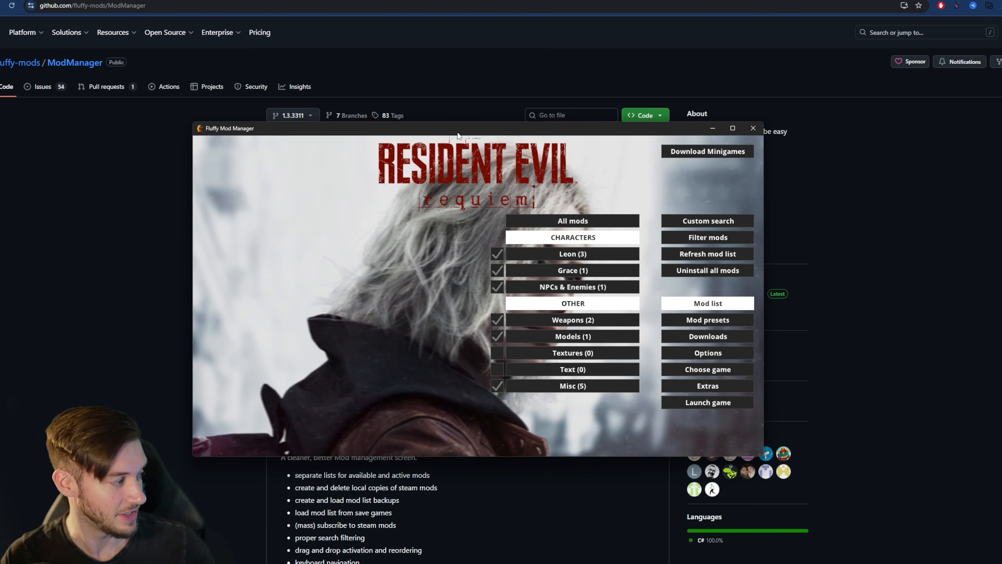